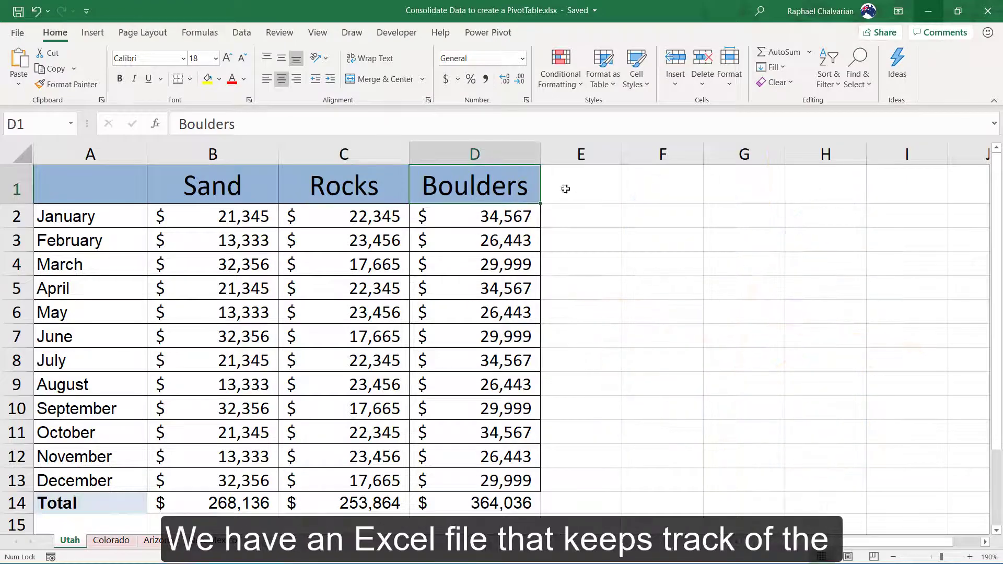
- Look through the Colorado, Arizona and New Mexico worksheets and return to the Utah sheet
left_click(567, 189)
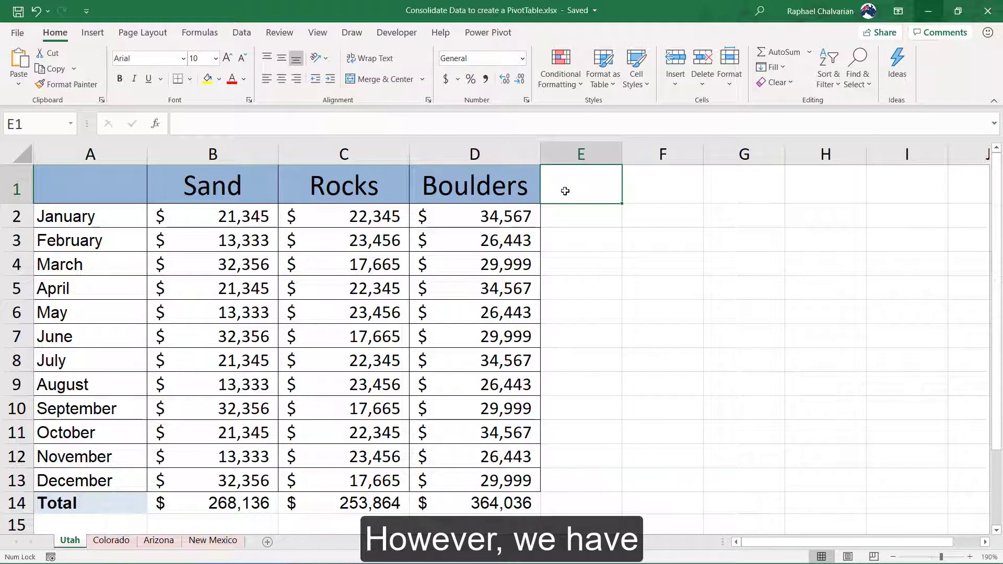
left_click(105, 542)
left_click(165, 542)
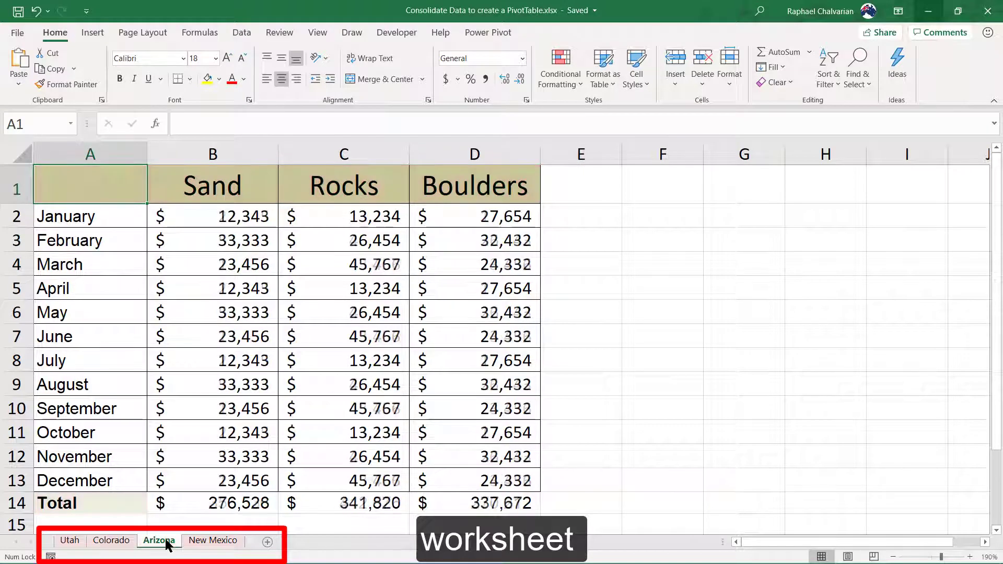
left_click(219, 542)
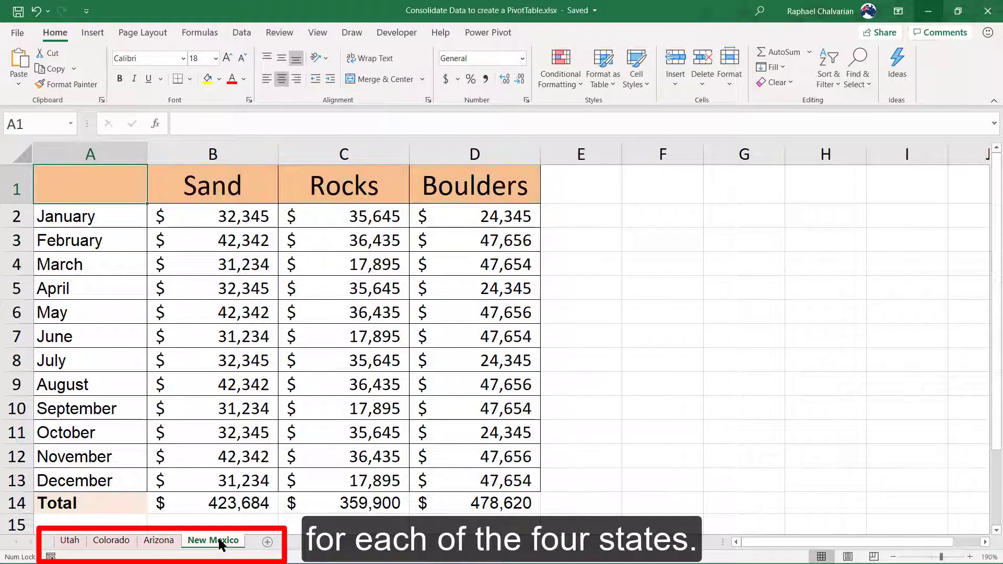
left_click(69, 542)
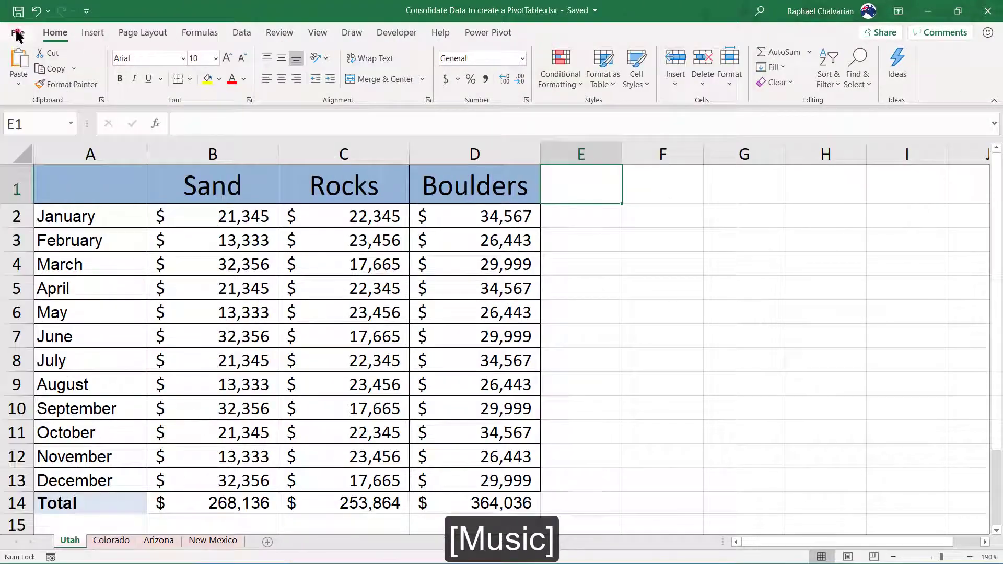
- Open the Quick Access Toolbar customization in the Excel options and list All Commands
left_click(17, 35)
left_click(26, 541)
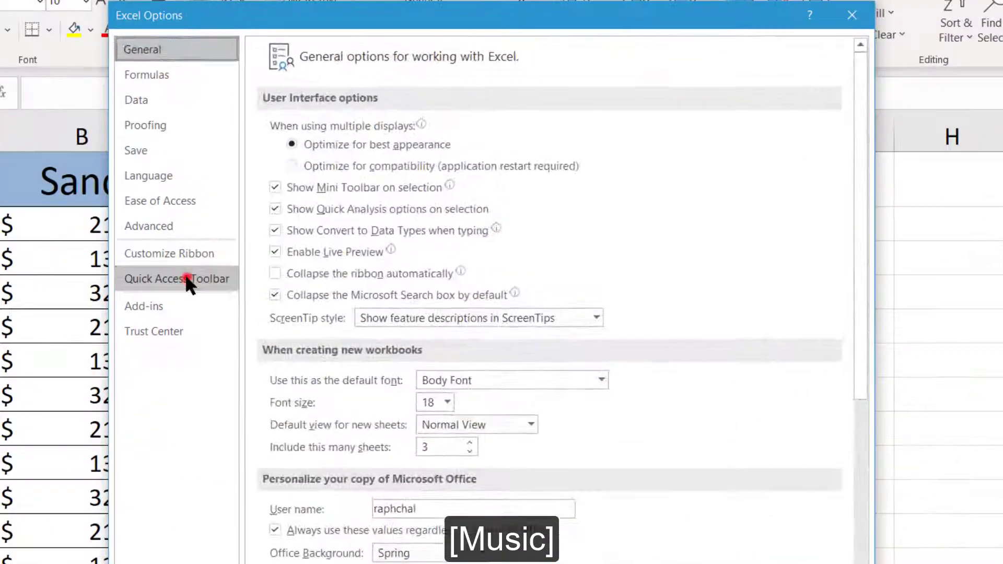
left_click(186, 281)
left_click(383, 109)
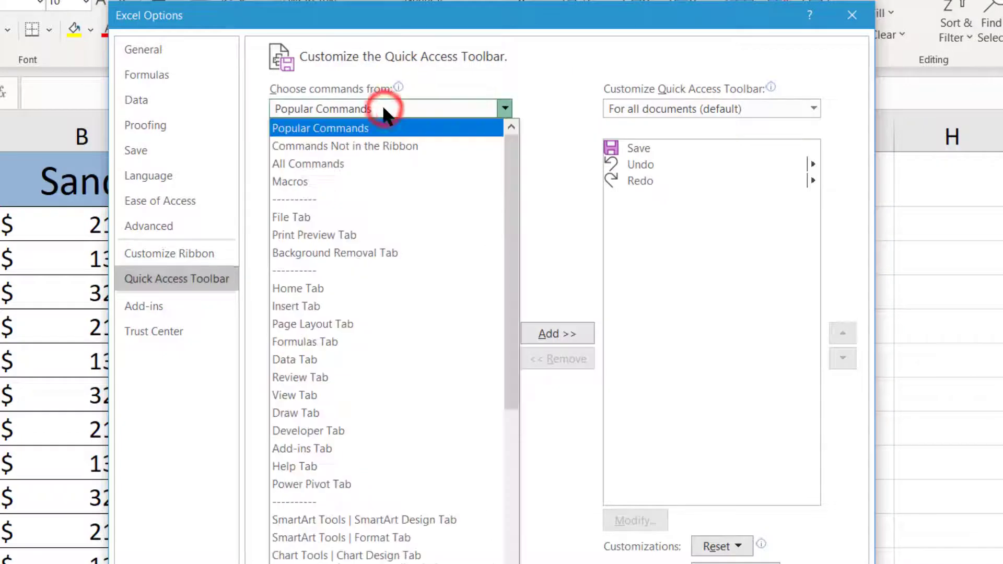
left_click(340, 163)
- Add the PivotTable and PivotChart Wizard command to the Quick Access Toolbar and apply the options
left_click(337, 178)
key("p")
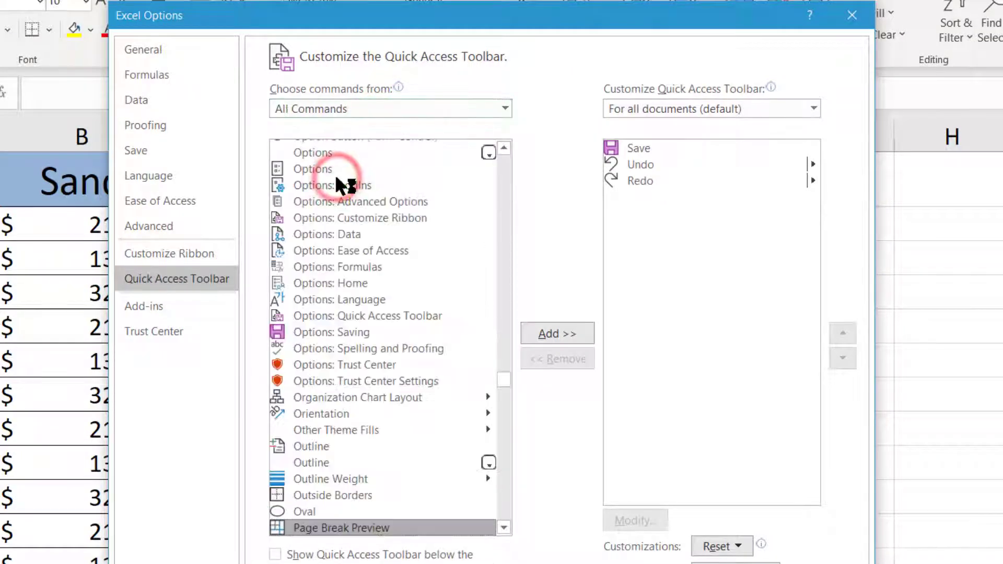
left_click(504, 528)
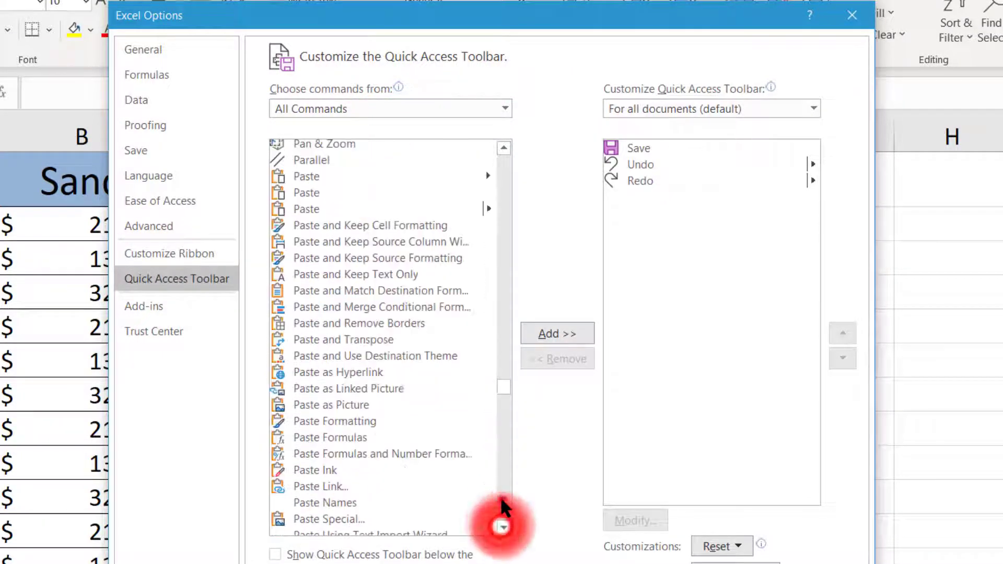
left_click(501, 494)
left_click(503, 526)
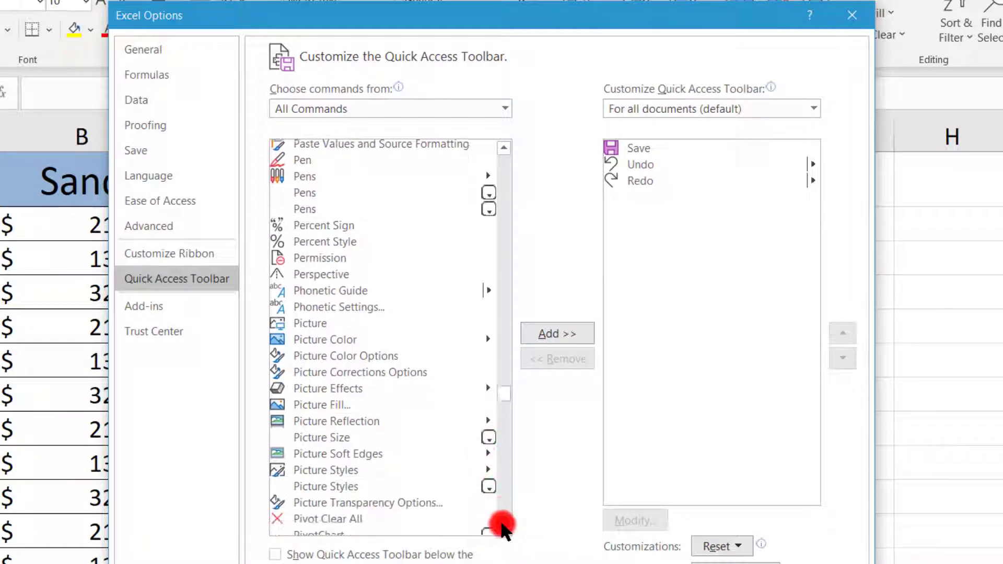
left_click(503, 527)
left_click(504, 527)
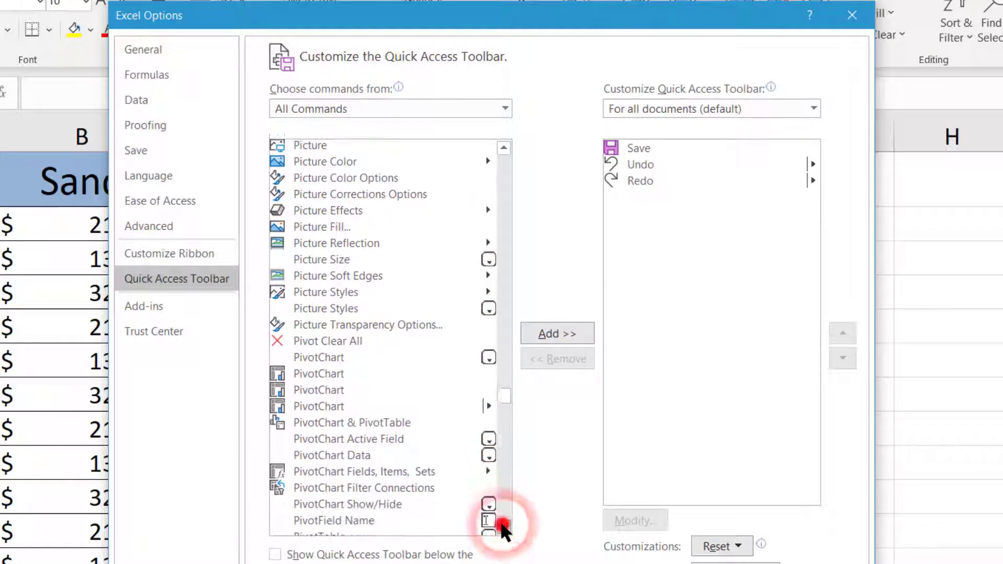
left_click(503, 527)
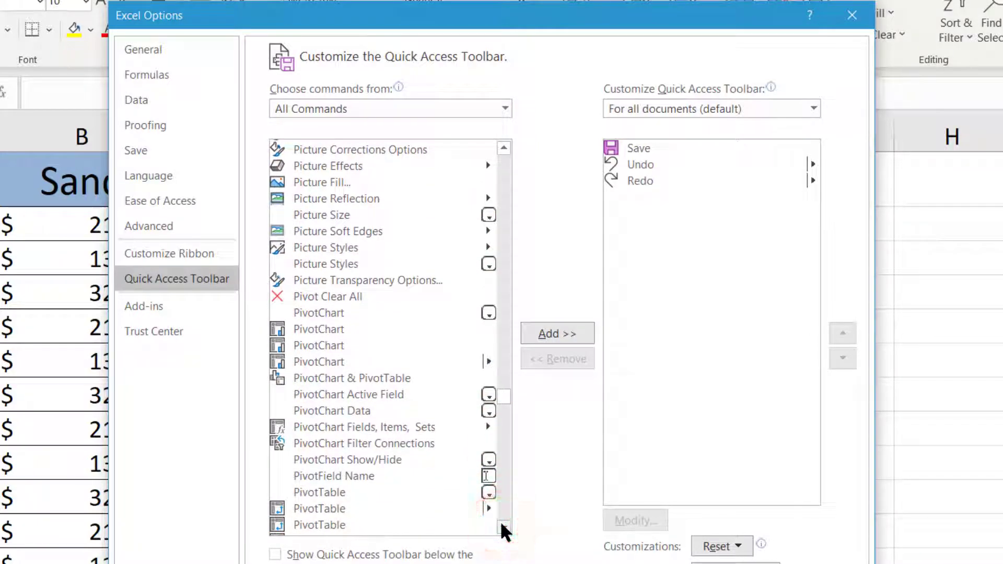
left_click(503, 527)
left_click(384, 467)
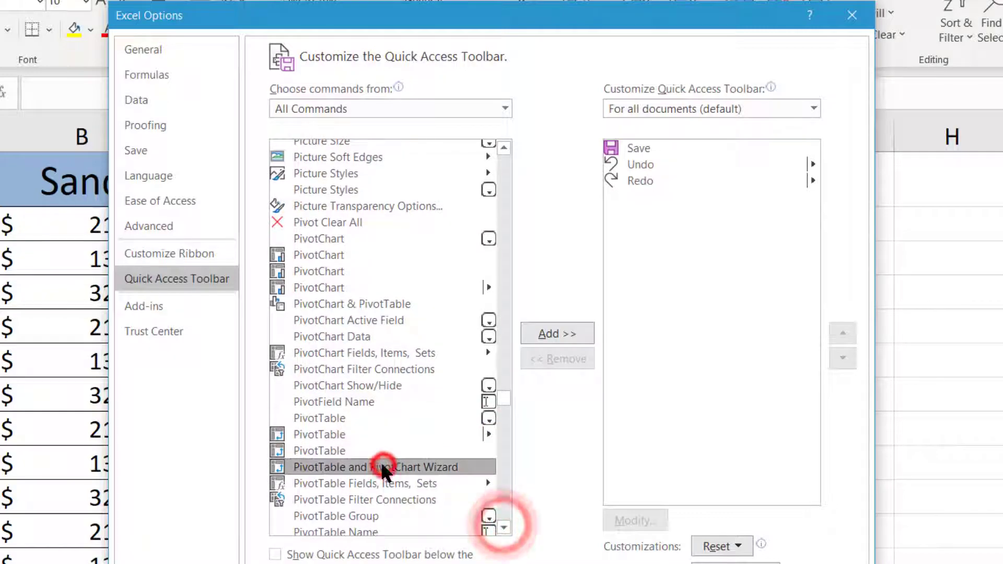
left_click(553, 333)
left_click(681, 488)
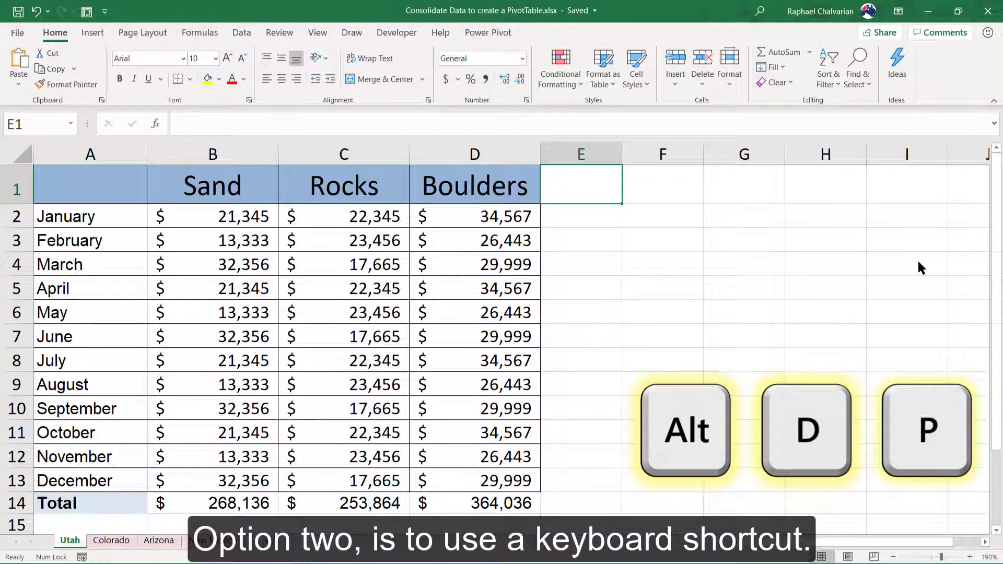
- Start the PivotTable and PivotChart Wizard for a PivotTable from multiple consolidation ranges, choosing to create the page fields yourself
key("alt")
key("d")
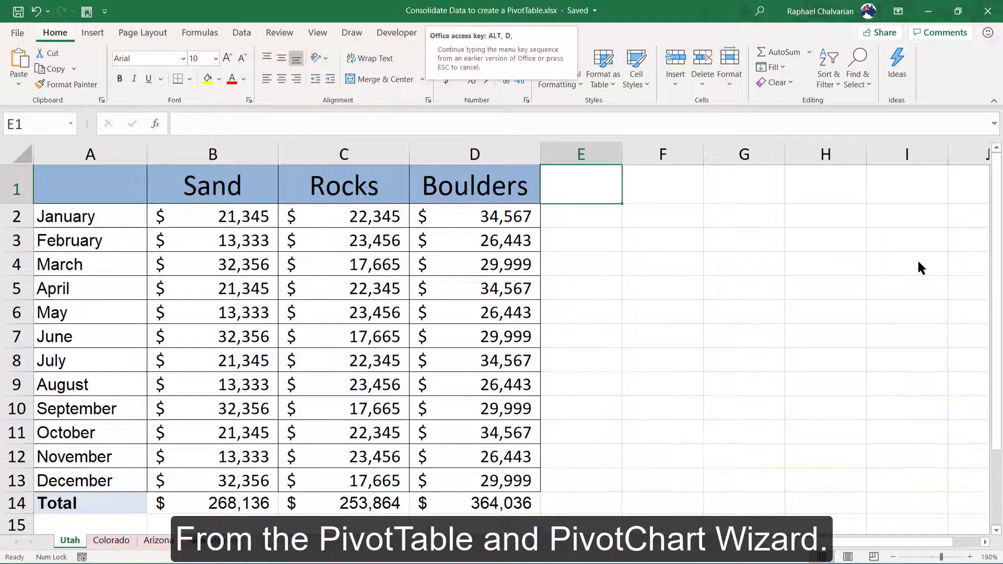
key("p")
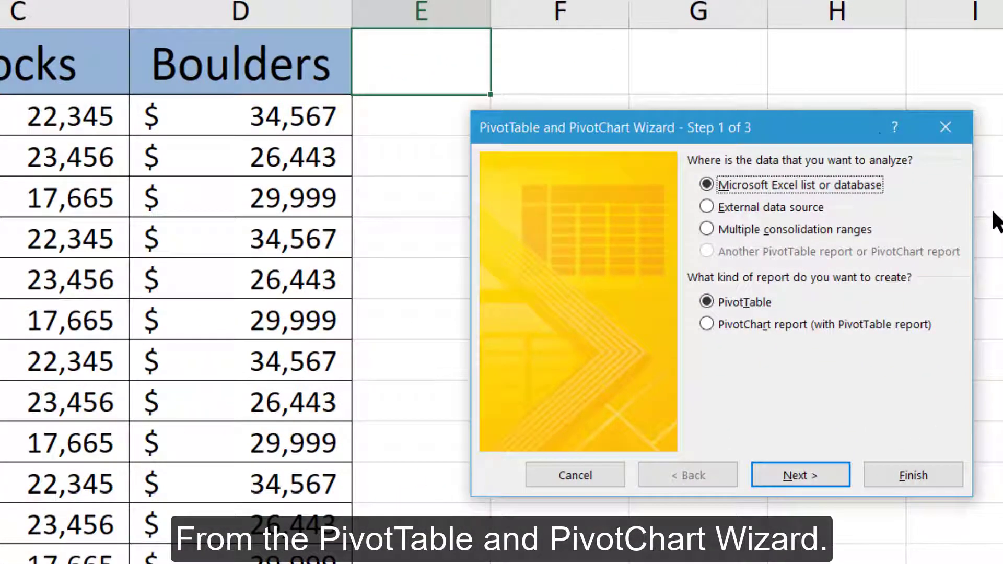
left_click_drag(865, 127, 444, 111)
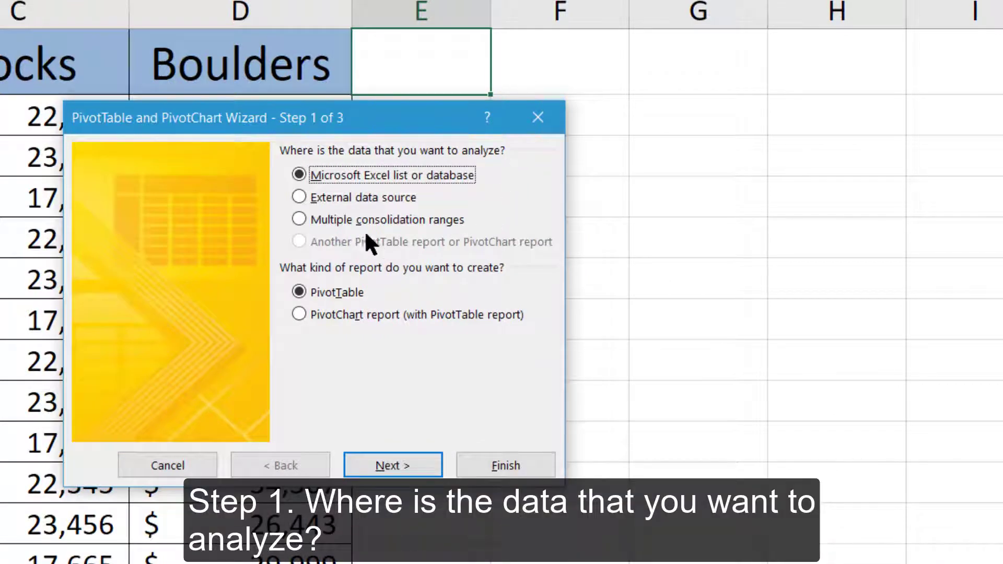
left_click(298, 215)
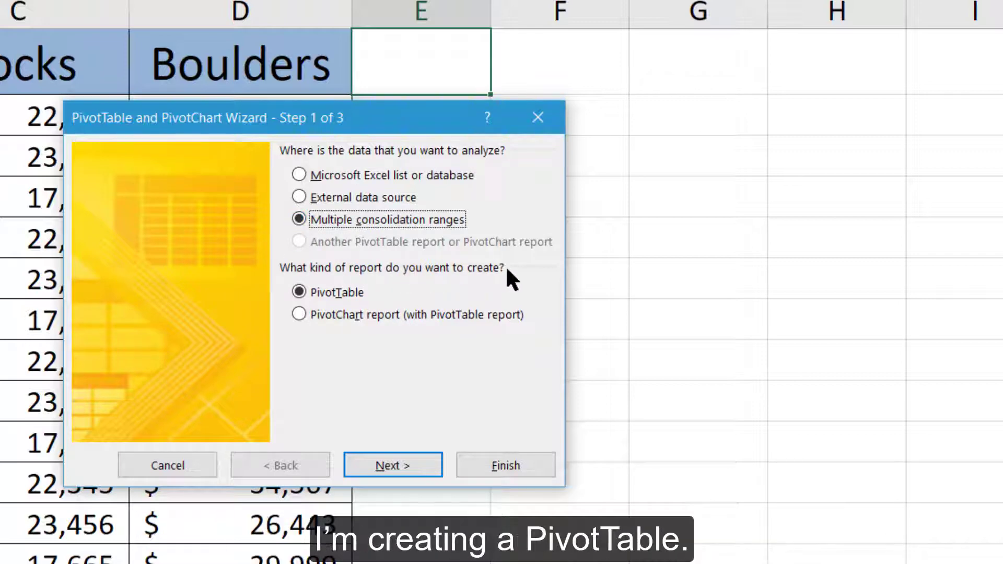
left_click(407, 460)
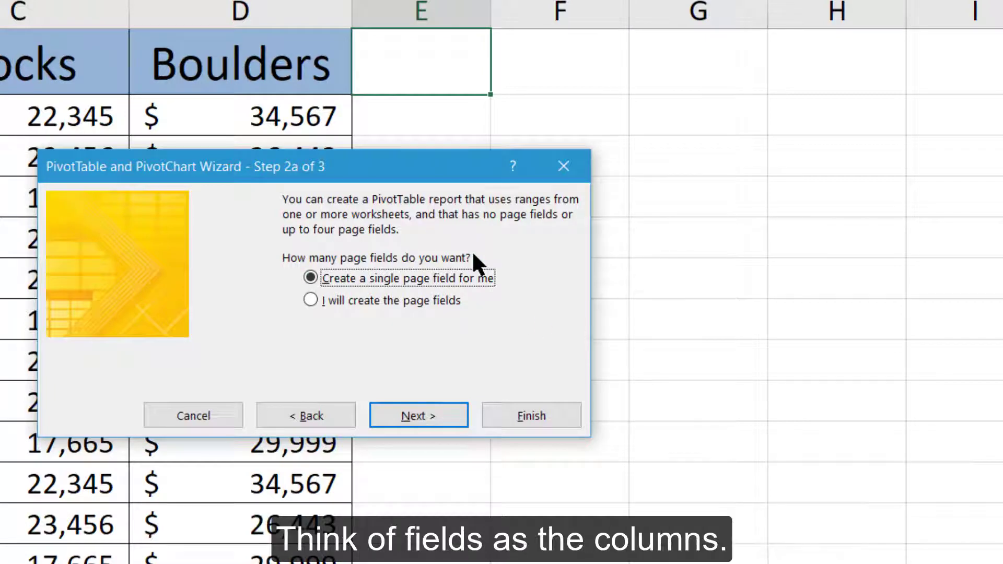
left_click(310, 299)
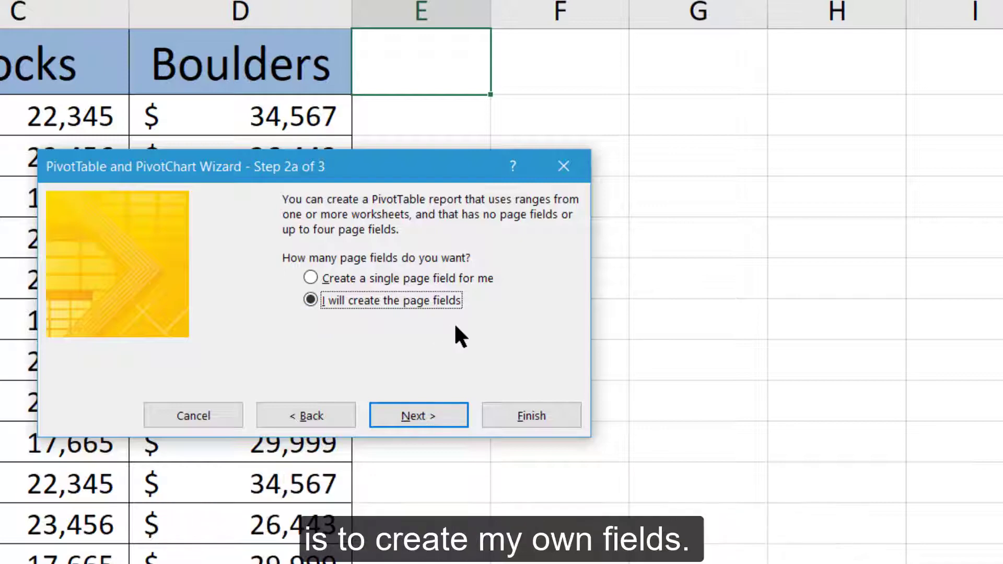
left_click(442, 413)
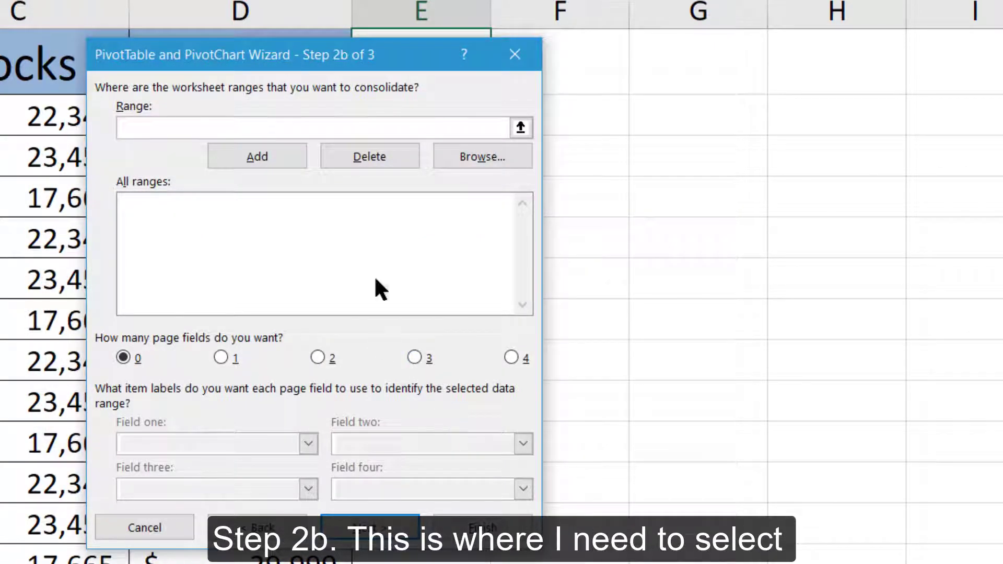
- Add the Utah sheet's range A1:D13, headers included and totals excluded, to the ranges to consolidate
left_click_drag(307, 45, 634, 46)
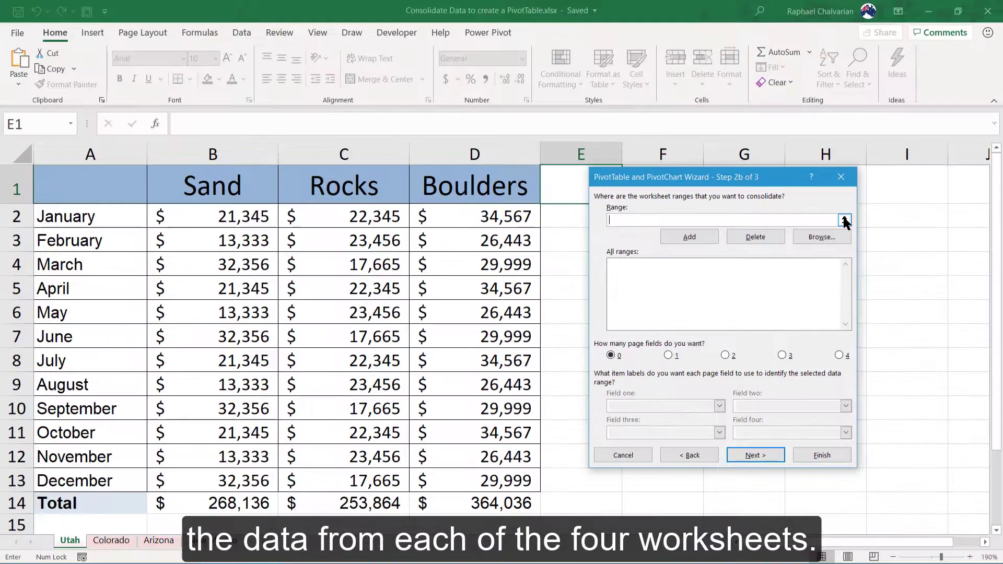
left_click(868, 122)
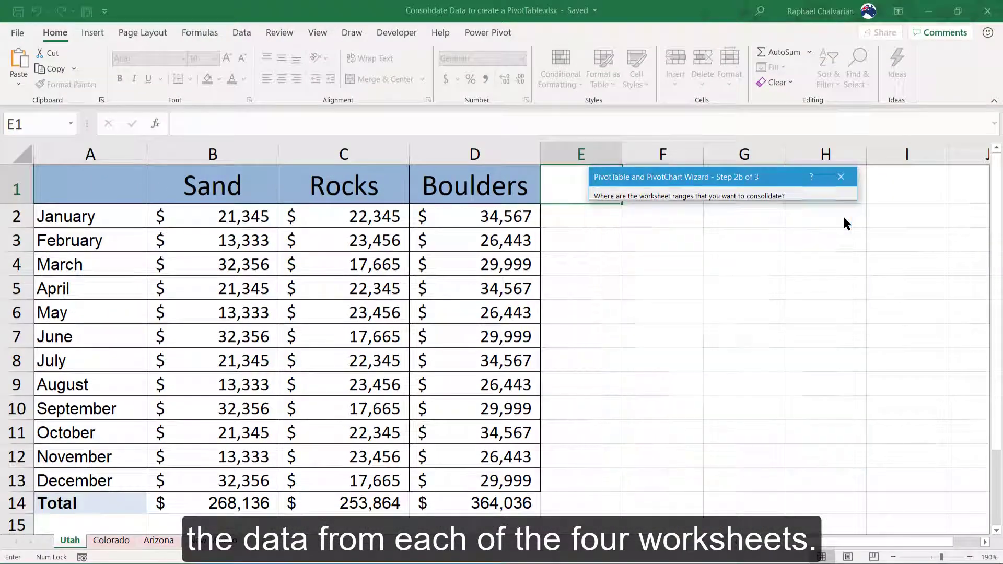
left_click(112, 194)
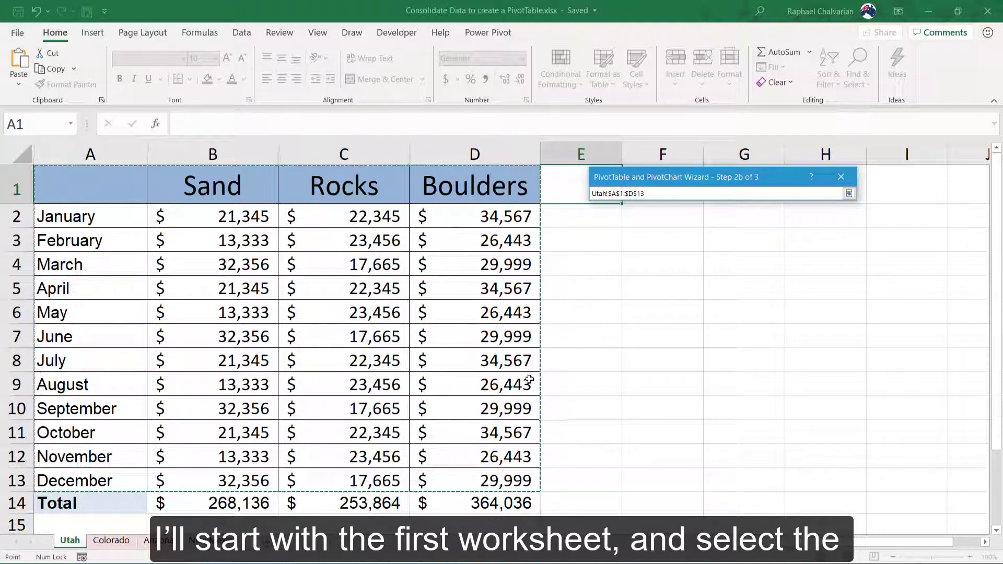
left_click(849, 194)
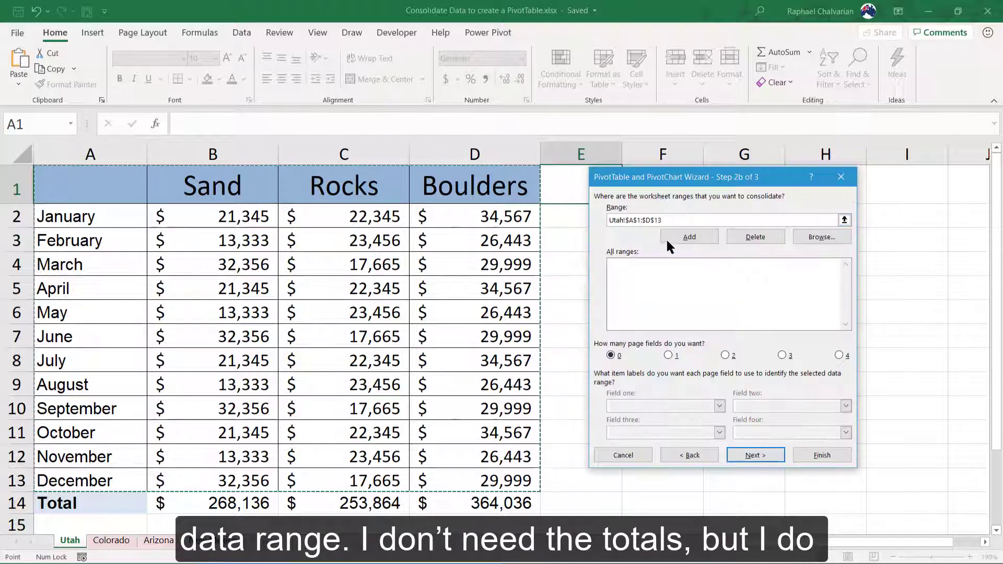
left_click(679, 234)
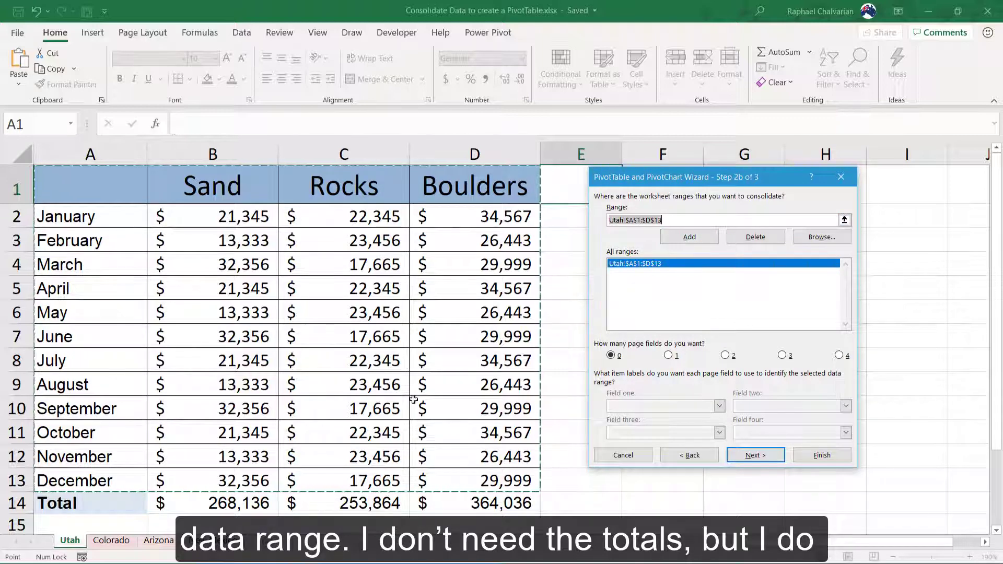
- Add the Colorado sheet's range A1:D13 to the consolidation ranges
left_click(118, 541)
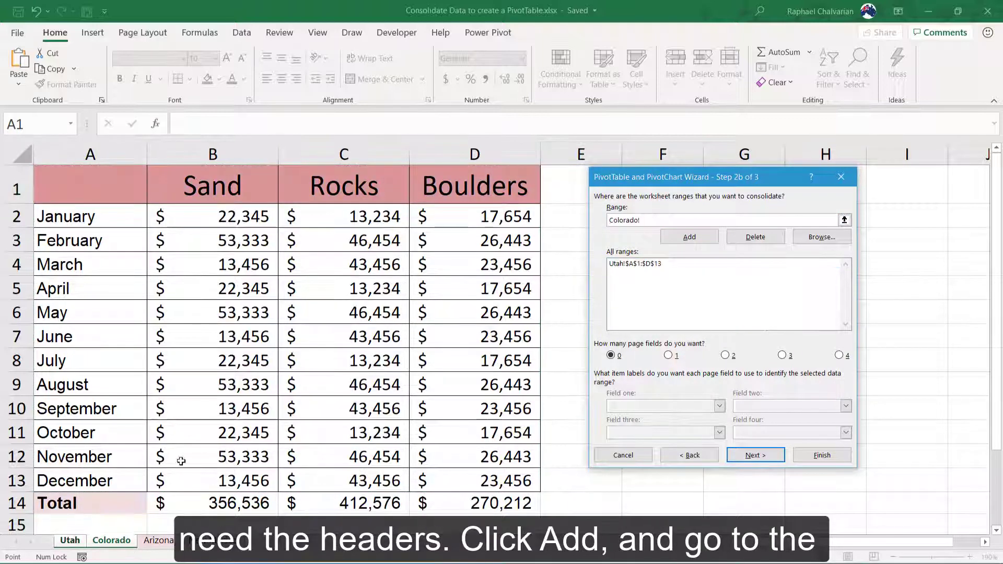
left_click_drag(114, 187, 118, 195)
left_click_drag(443, 420, 481, 477)
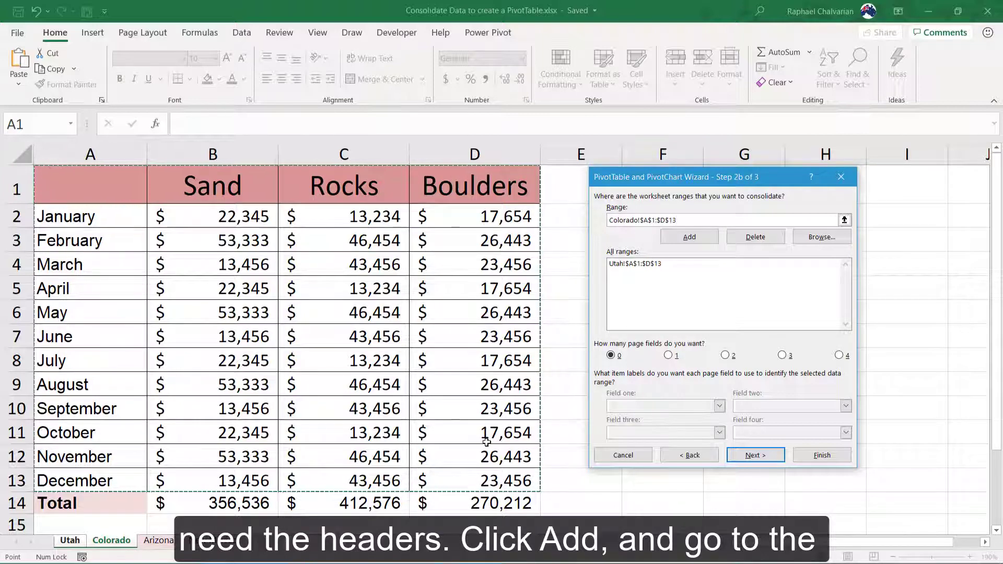
left_click(690, 237)
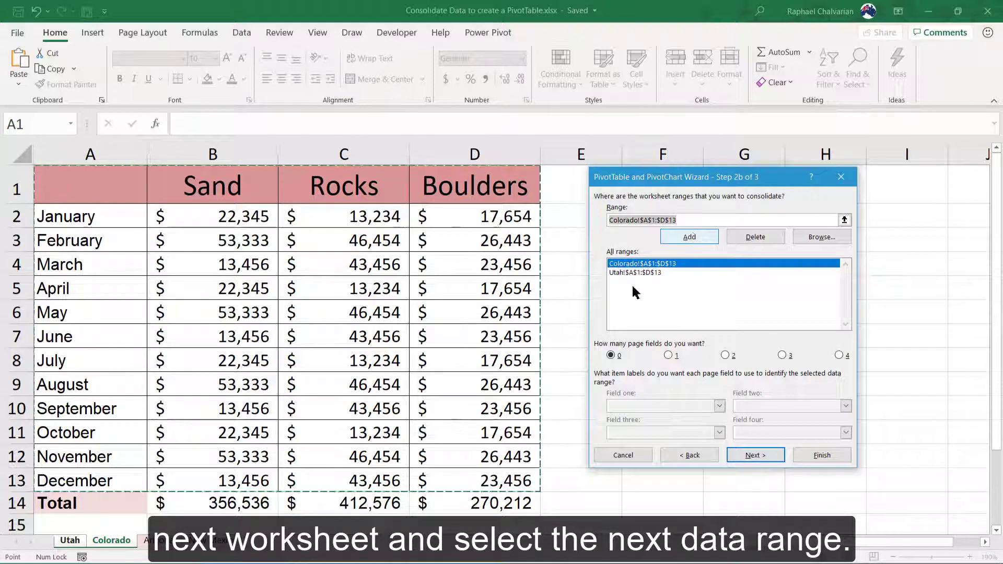
- Add the range A1:D13 from both the Arizona and New Mexico sheets to the consolidation ranges
left_click(168, 542)
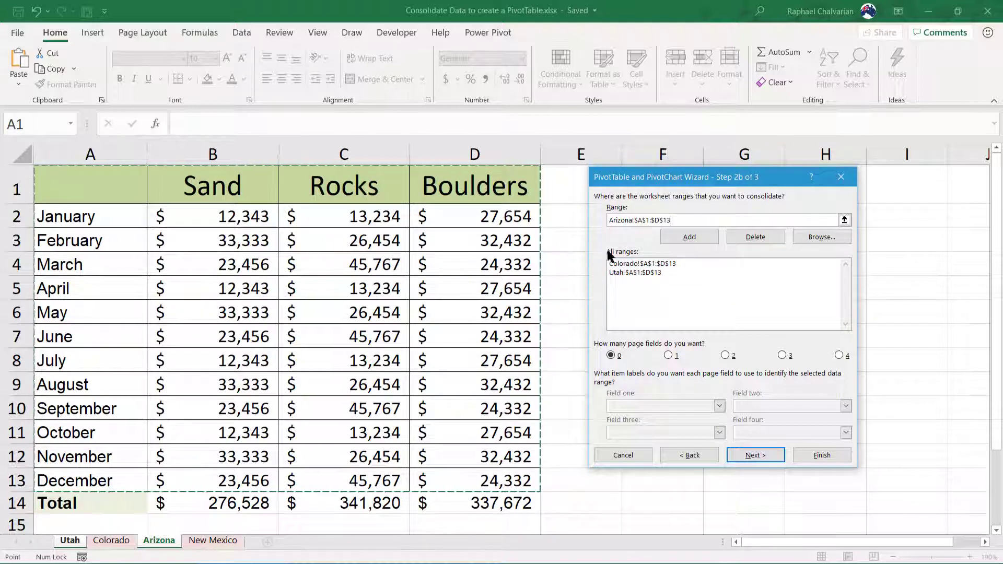
left_click(690, 238)
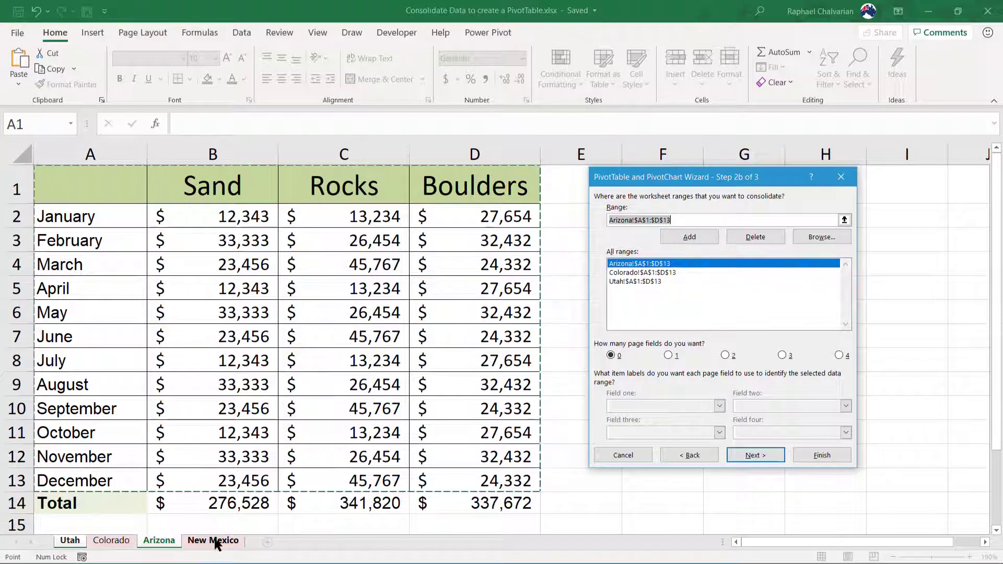
left_click(214, 541)
left_click(686, 239)
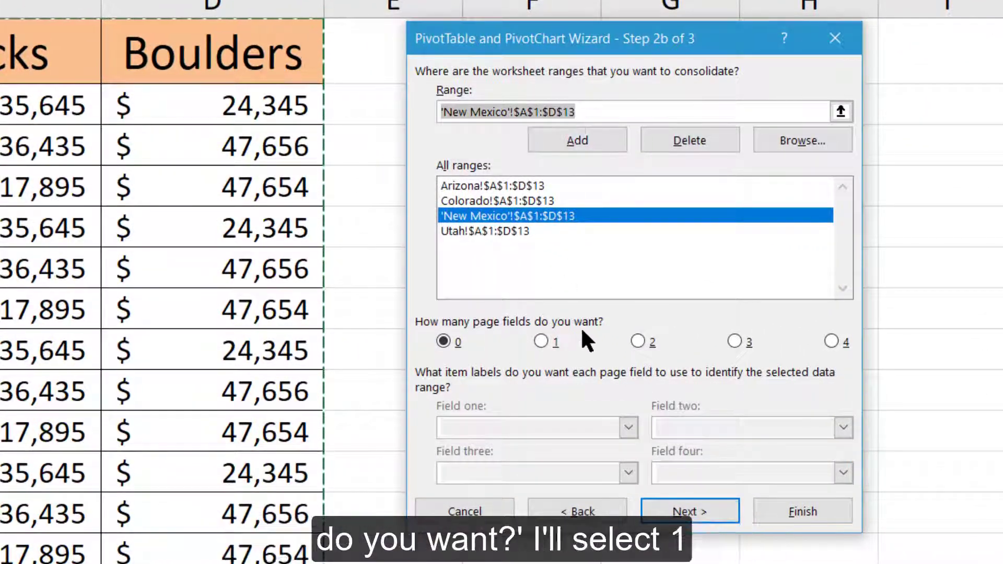
- Set the number of page fields to 1 and label the Utah range "Utah" in field one
left_click(541, 341)
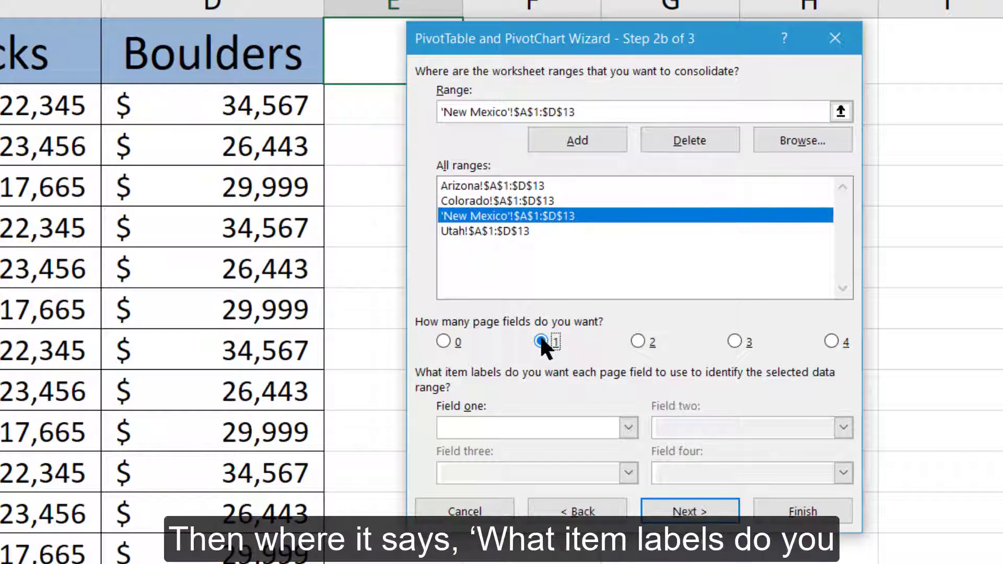
left_click(526, 231)
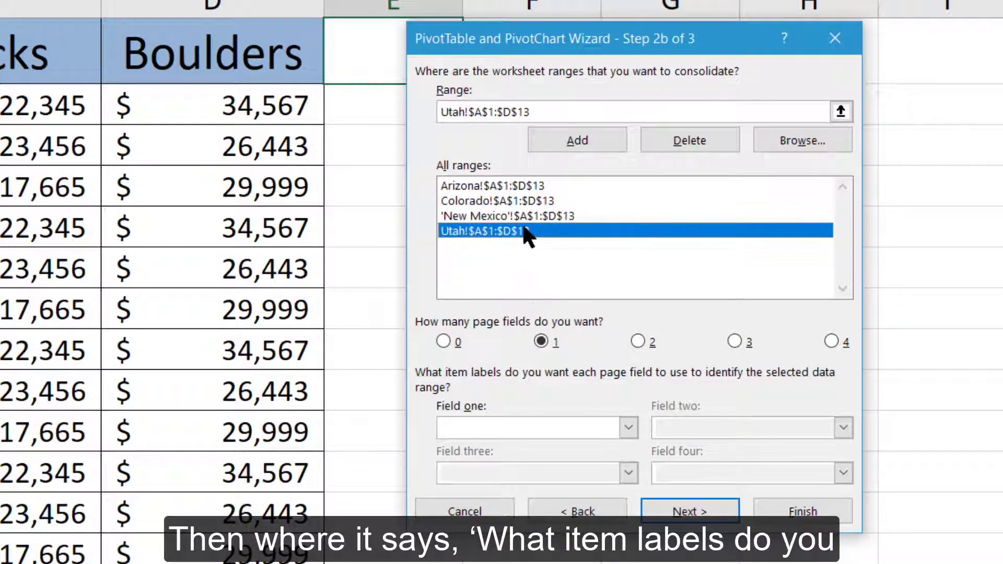
left_click(506, 425)
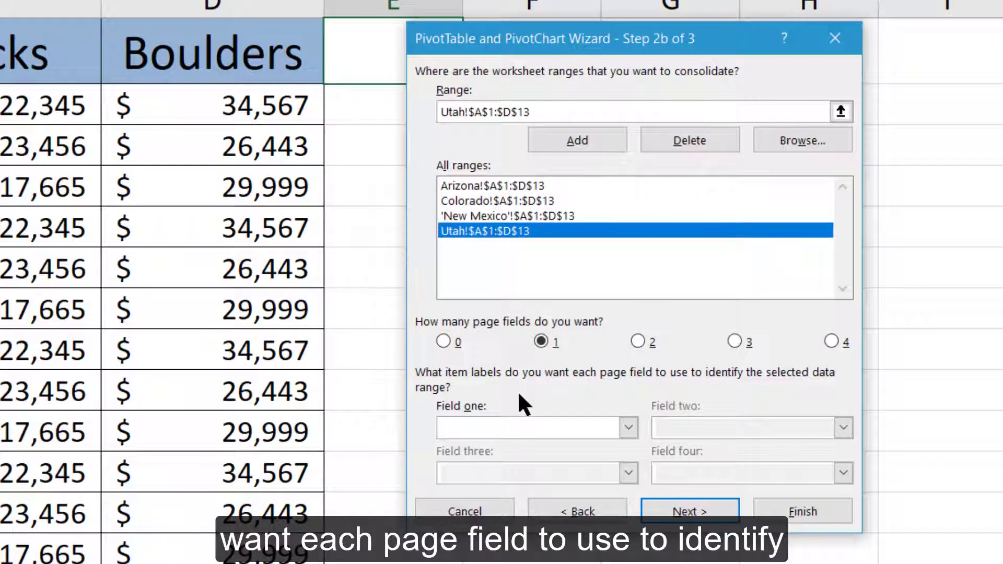
type("Utah")
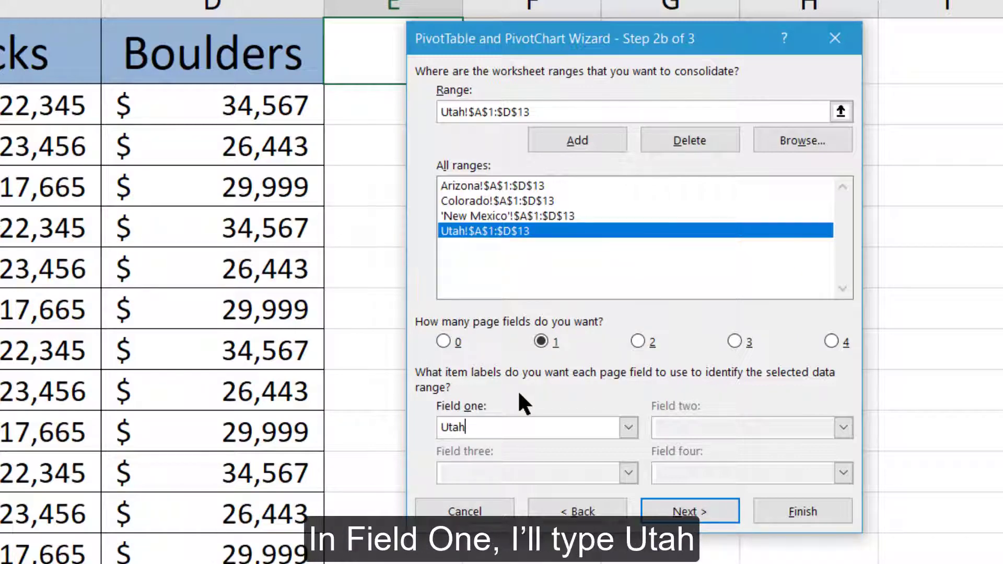
- Label the Colorado range "Colorado" in field one
key("Tab")
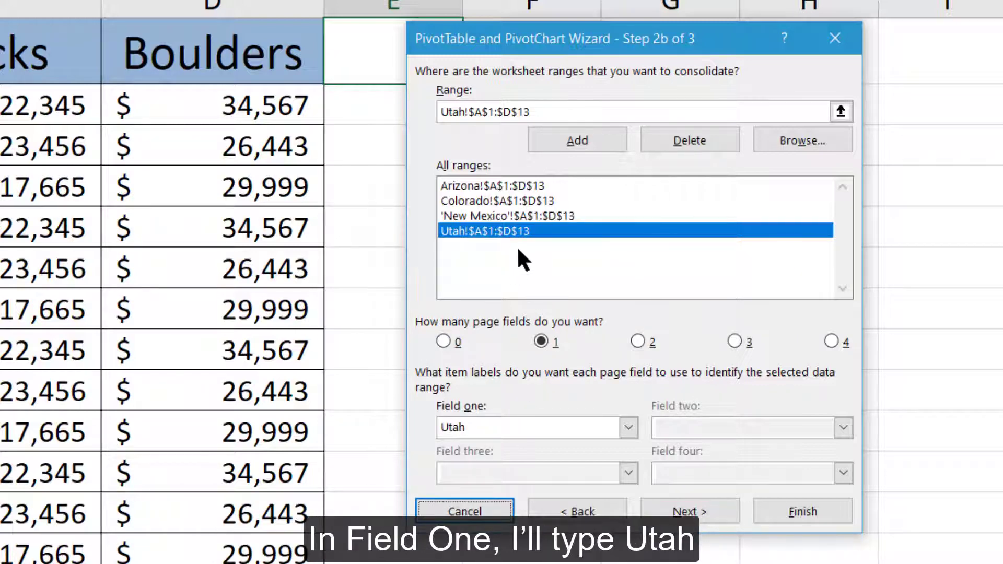
left_click(494, 201)
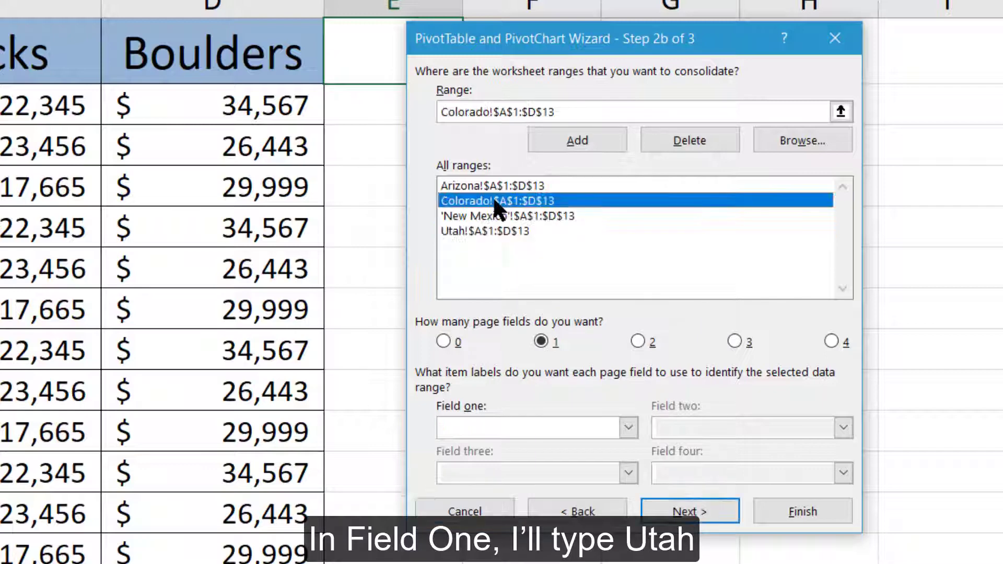
left_click(499, 422)
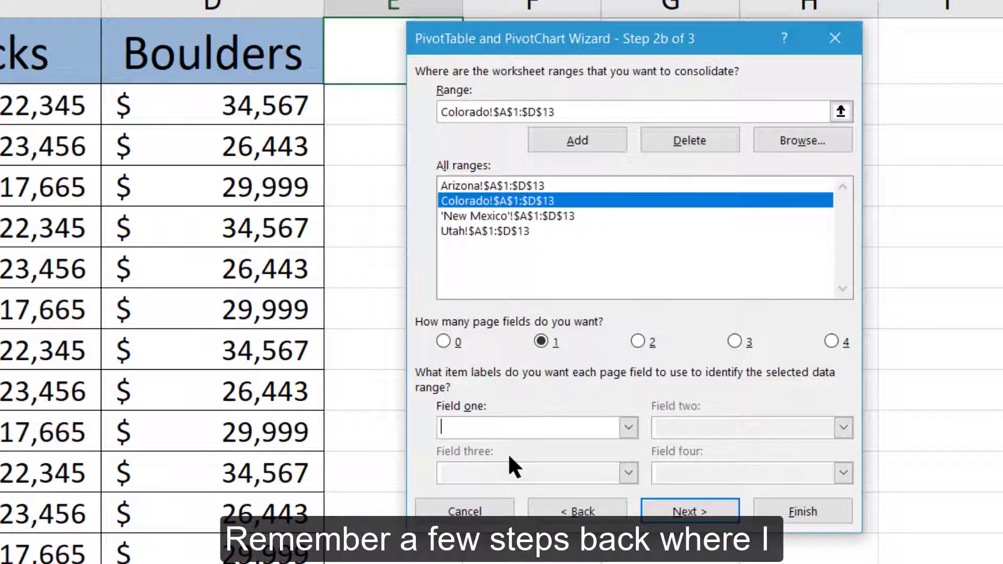
type("Colorado")
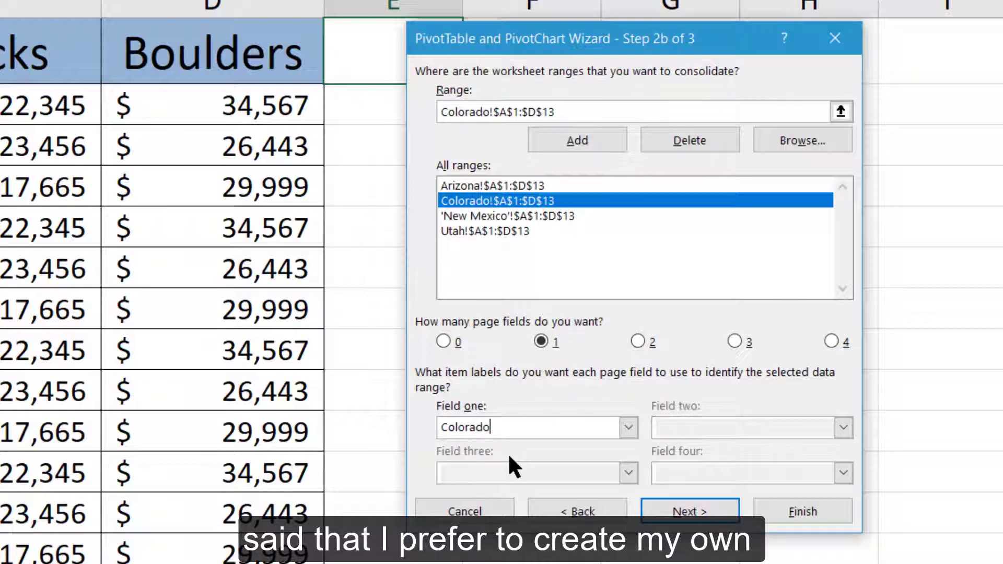
key("Tab")
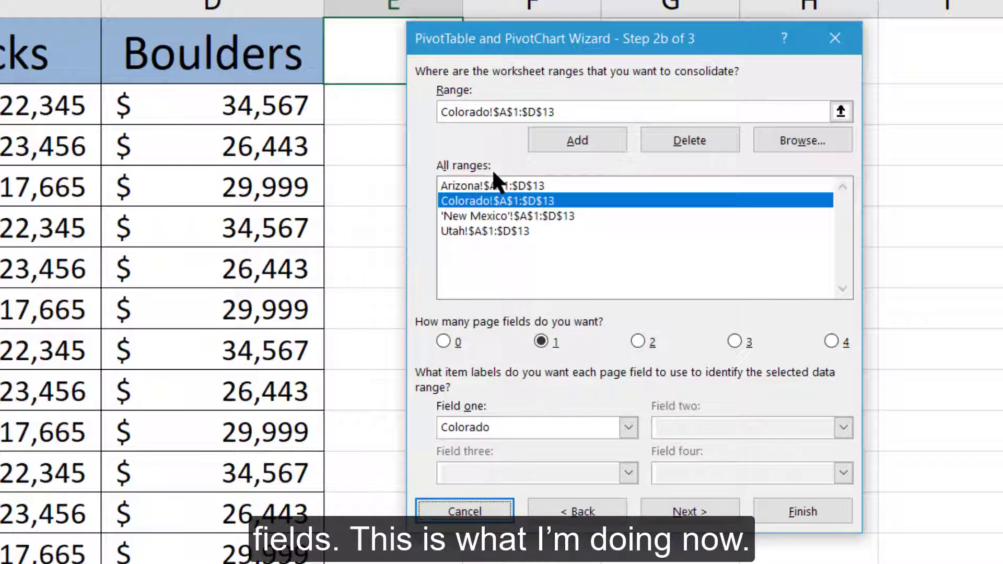
- Give the Arizona range the field one item label "Arizona"
left_click(488, 186)
left_click(482, 425)
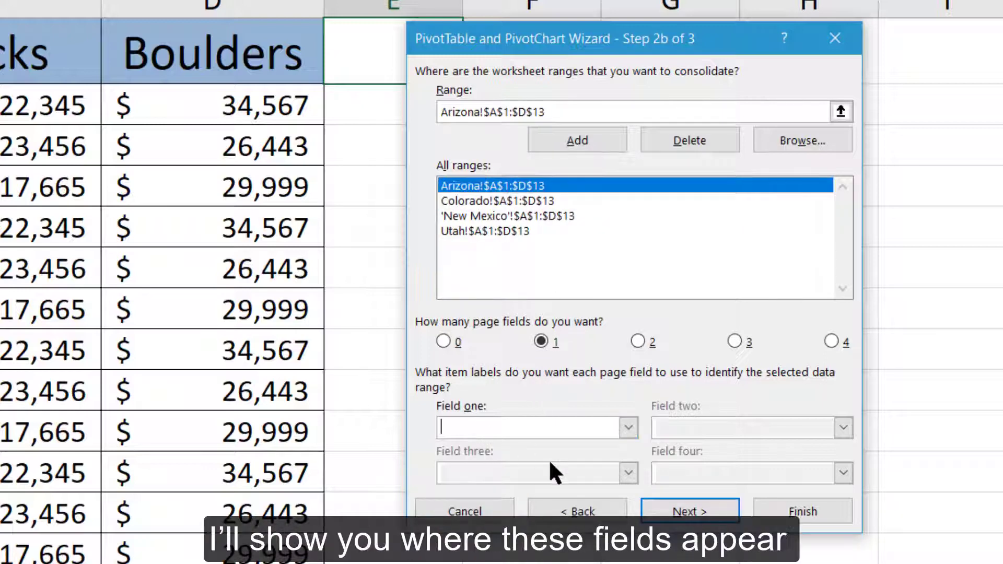
type("Arizona")
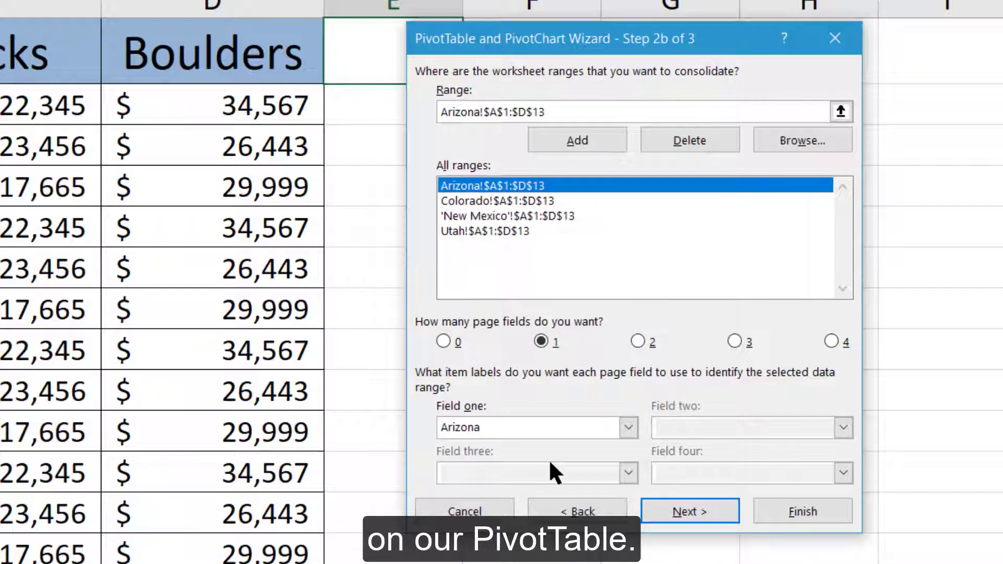
key("Tab")
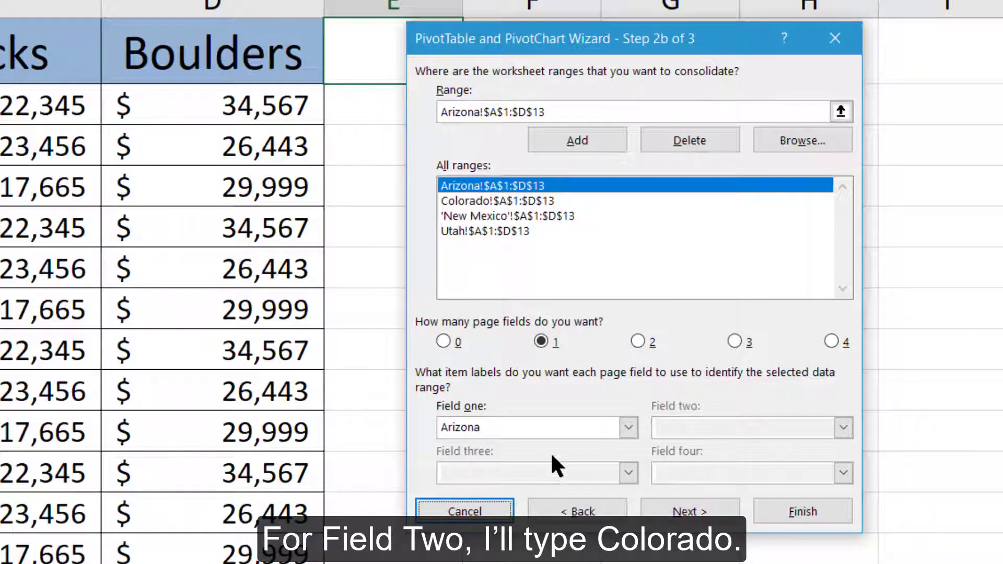
- Identify the New Mexico range with the field one label "New Mexico"
left_click(499, 215)
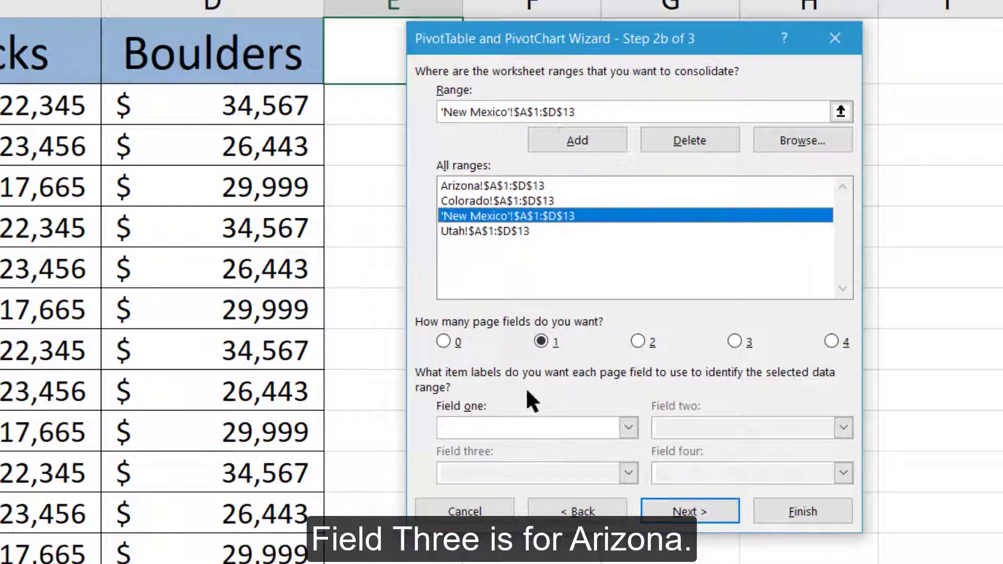
left_click(477, 428)
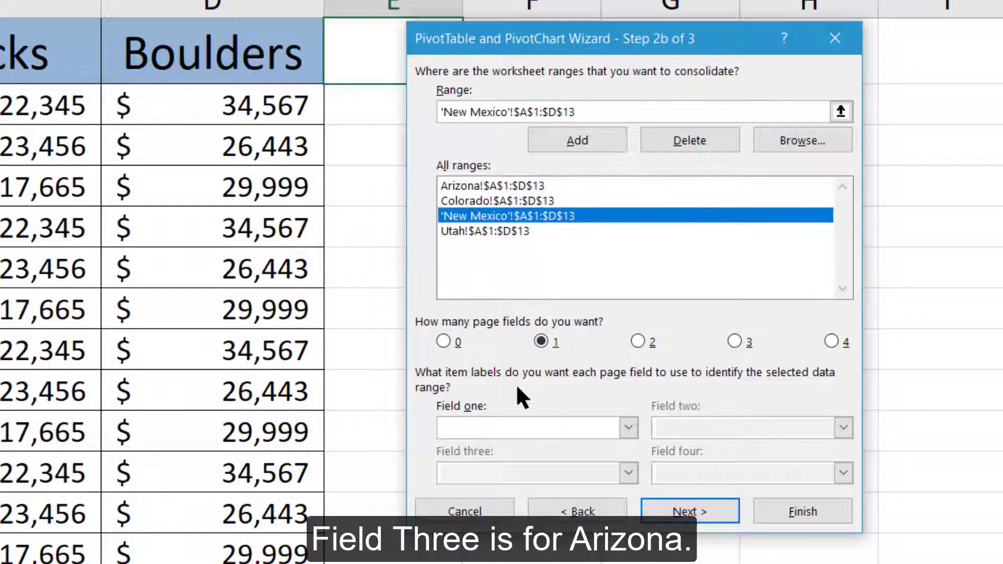
type("New Me")
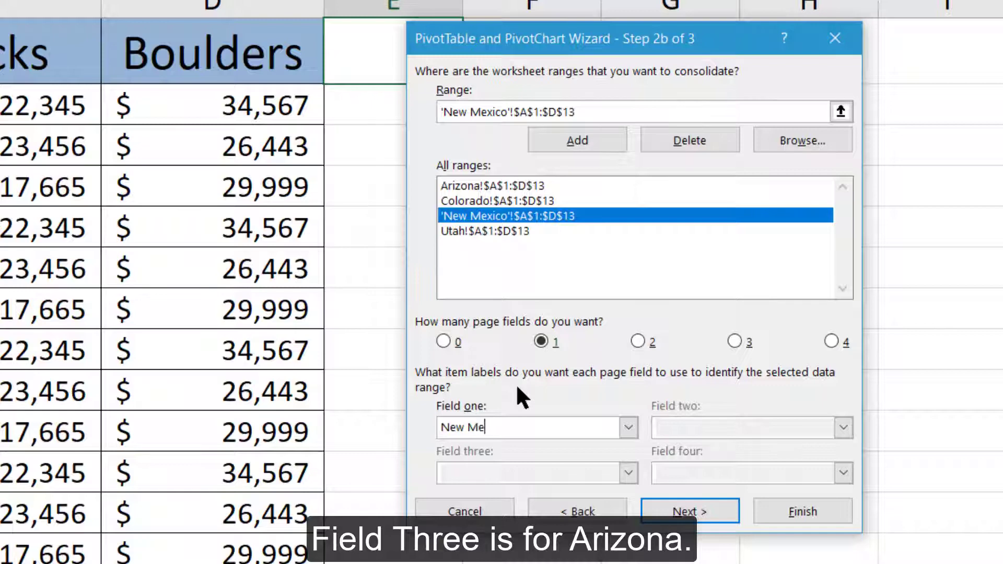
type("xico")
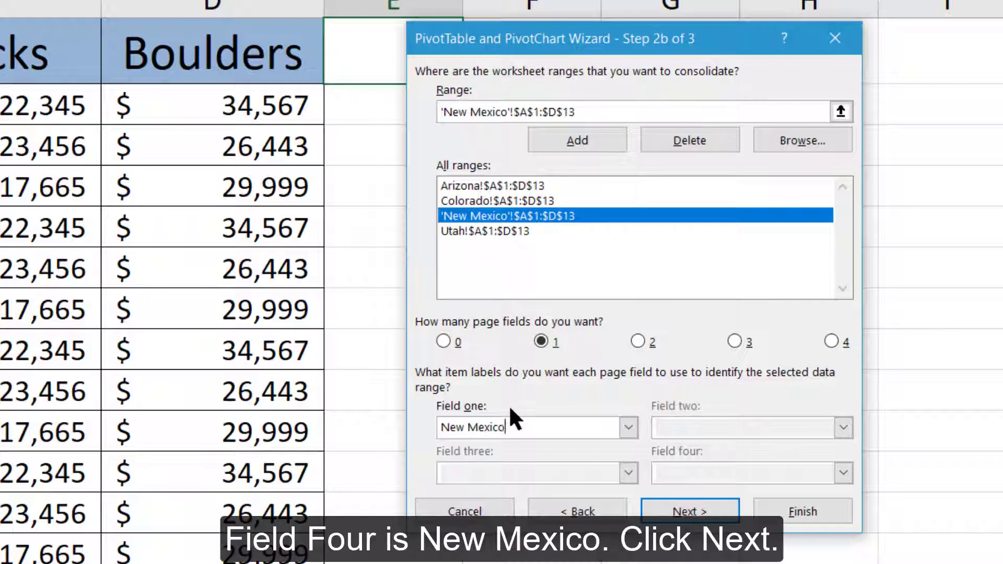
key("Tab")
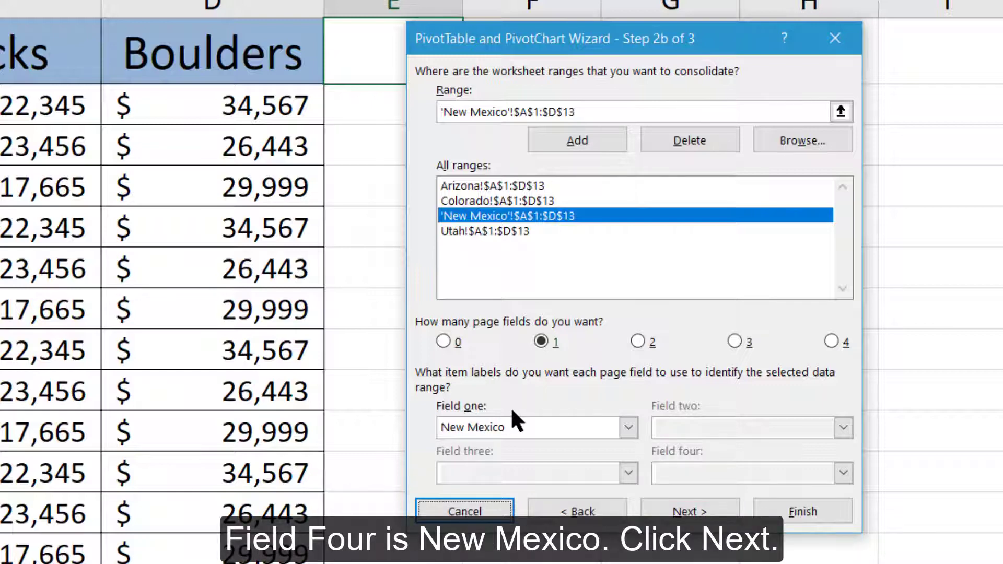
- Create the PivotTable on a new worksheet and move the Page1 field from Filters to Rows, beneath Row
left_click(707, 514)
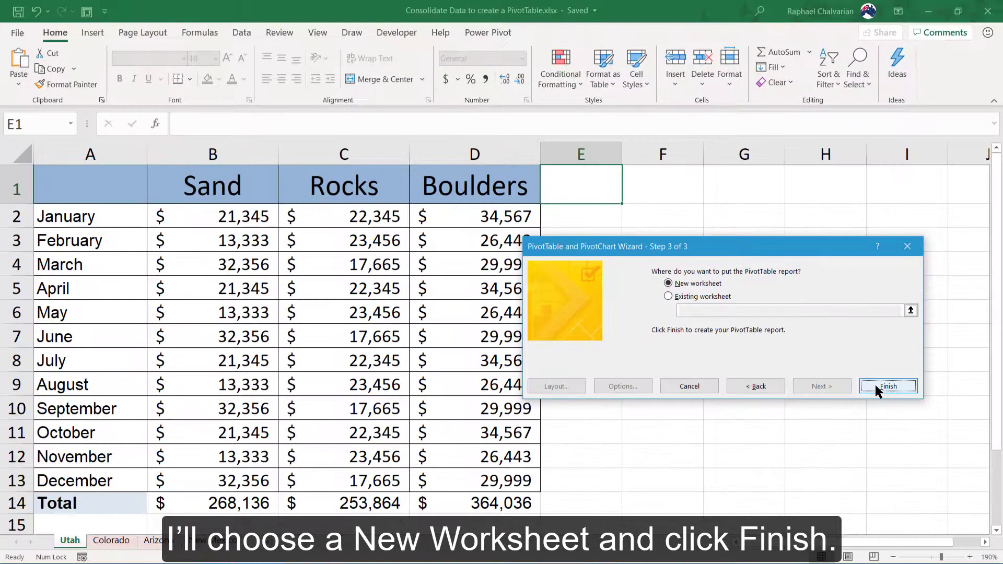
left_click(891, 389)
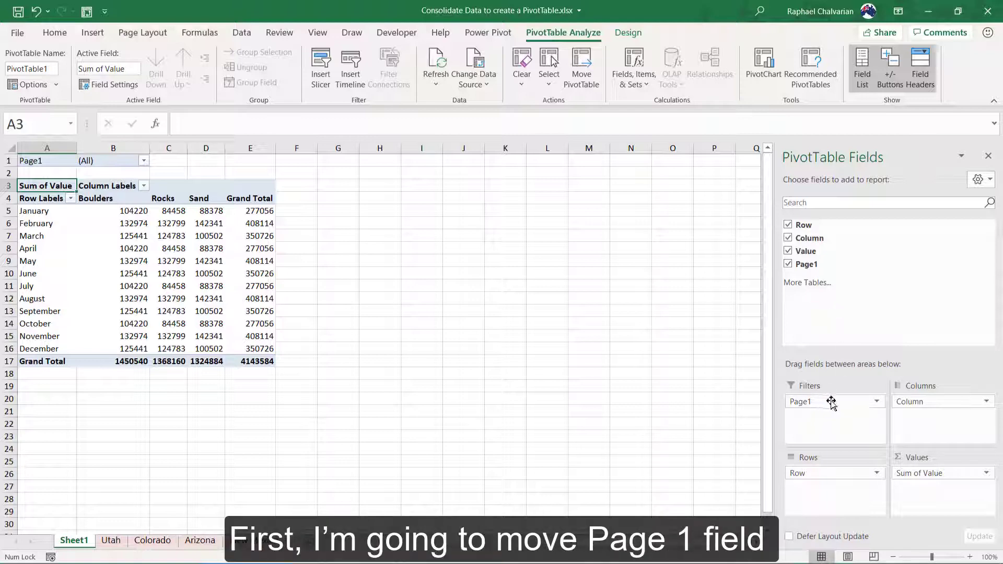
left_click_drag(831, 401, 831, 492)
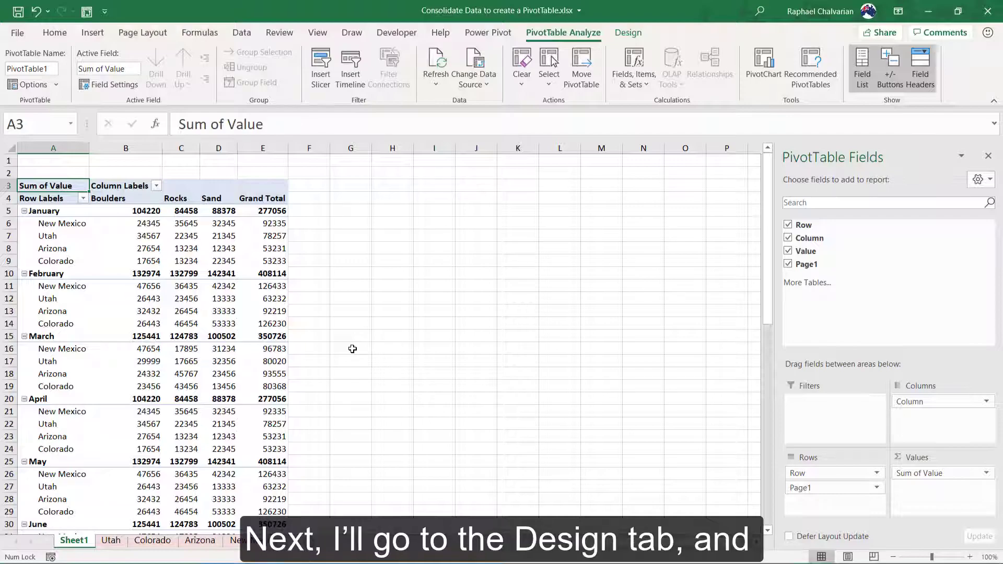
- Show the PivotTable report in tabular form and widen columns A and B slightly
left_click(628, 32)
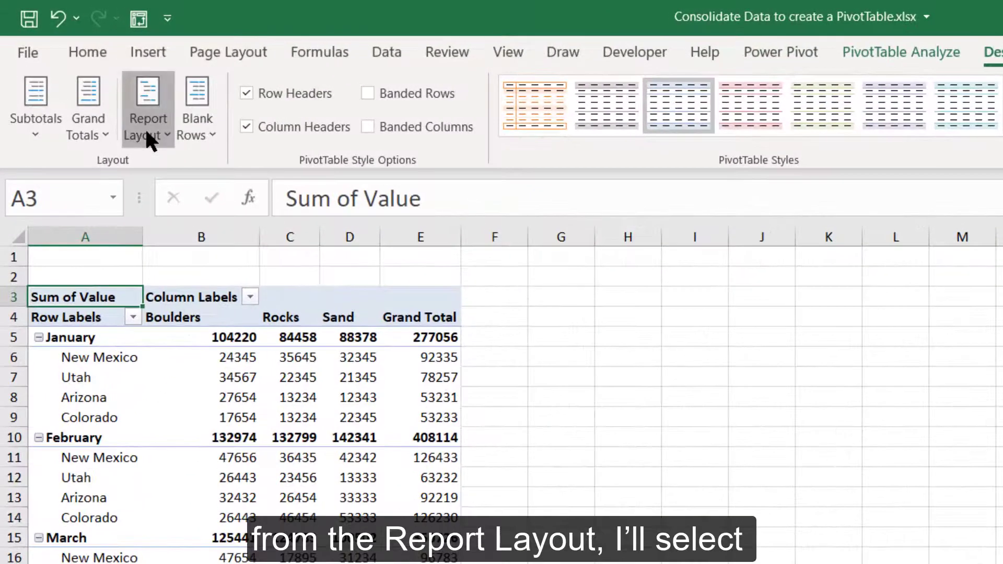
left_click(147, 132)
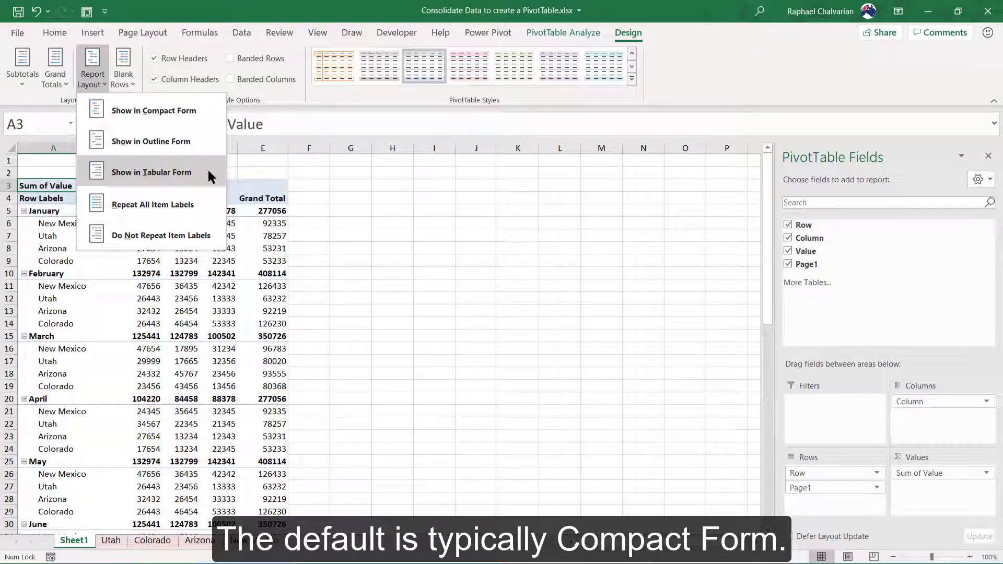
left_click(208, 170)
left_click_drag(142, 150, 160, 150)
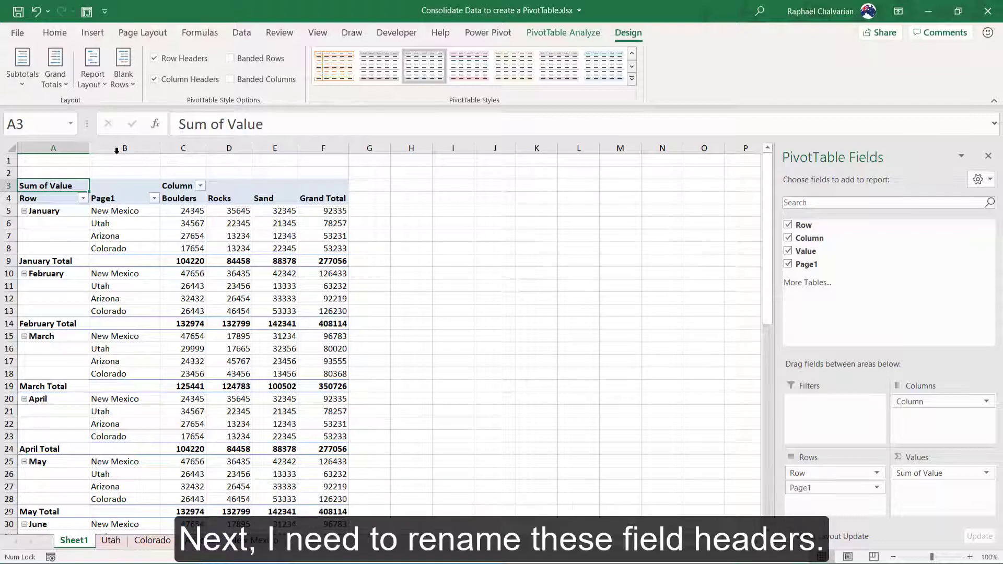
left_click_drag(89, 148, 105, 150)
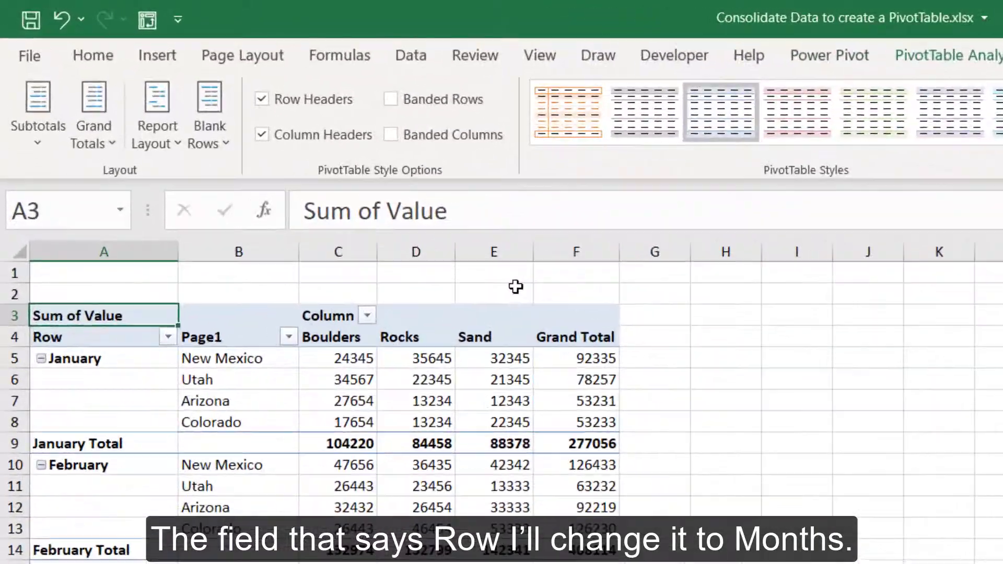
- Rename the PivotTable's Row header as "Months" and its Column header as "Products"
left_click(113, 337)
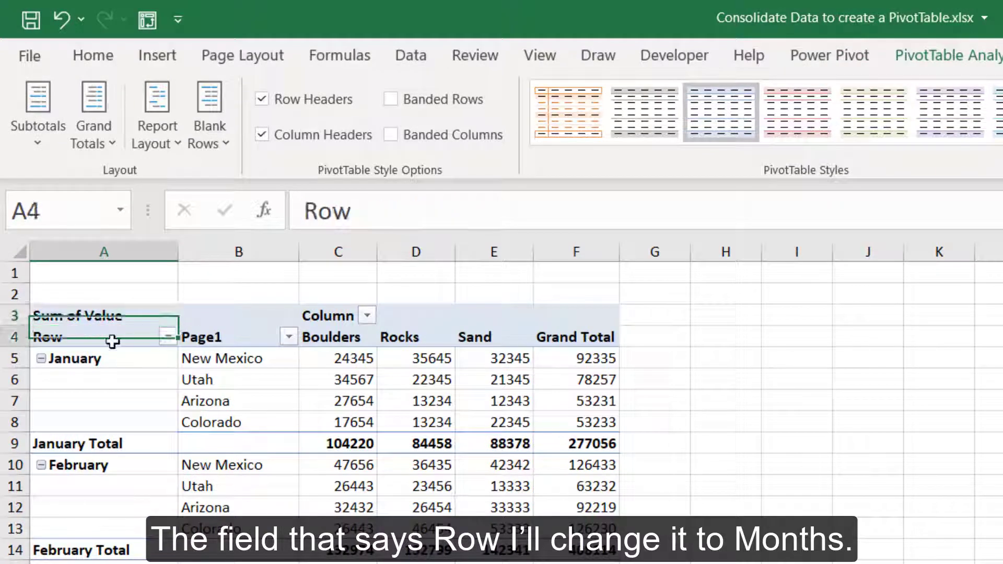
type("Months")
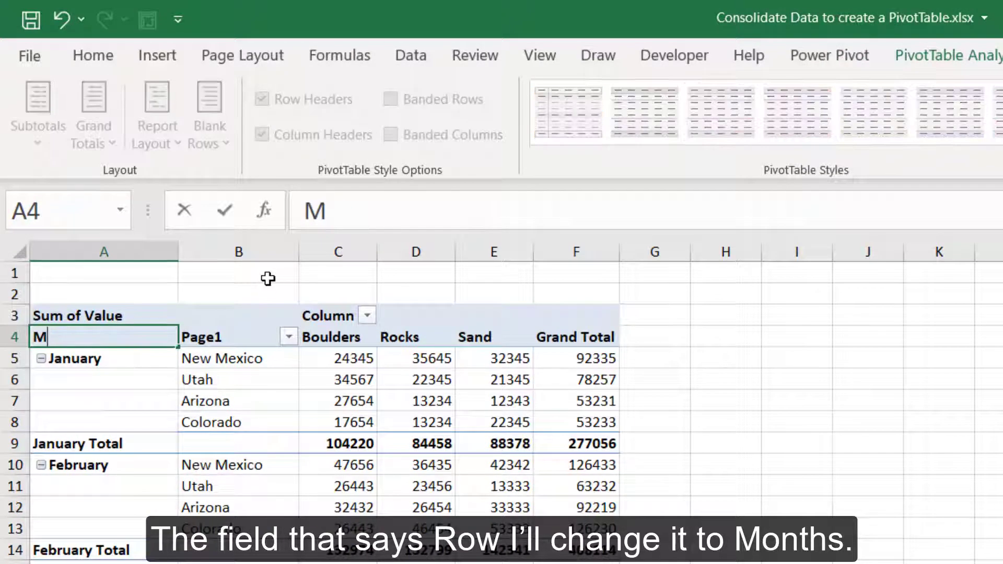
key("Tab")
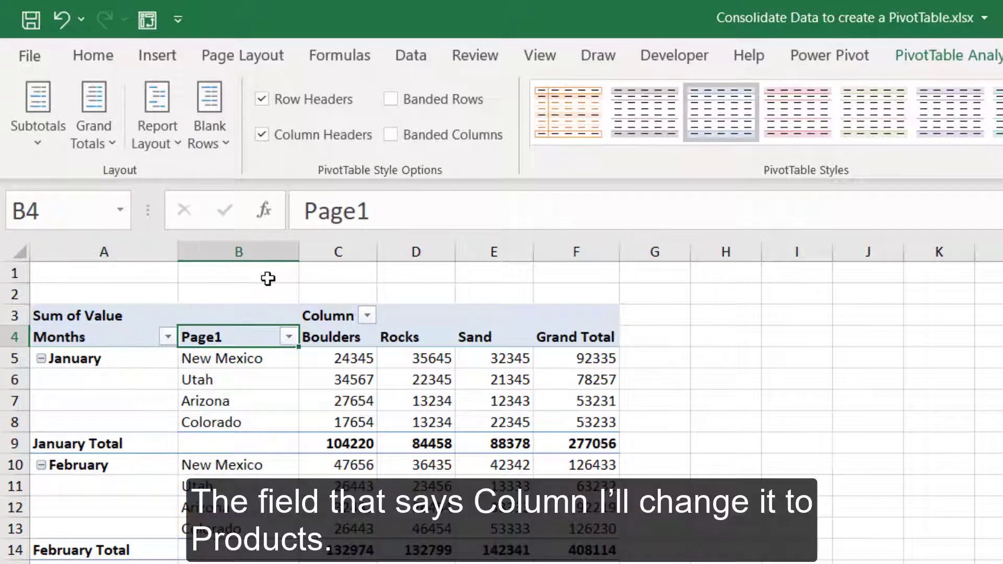
left_click(331, 318)
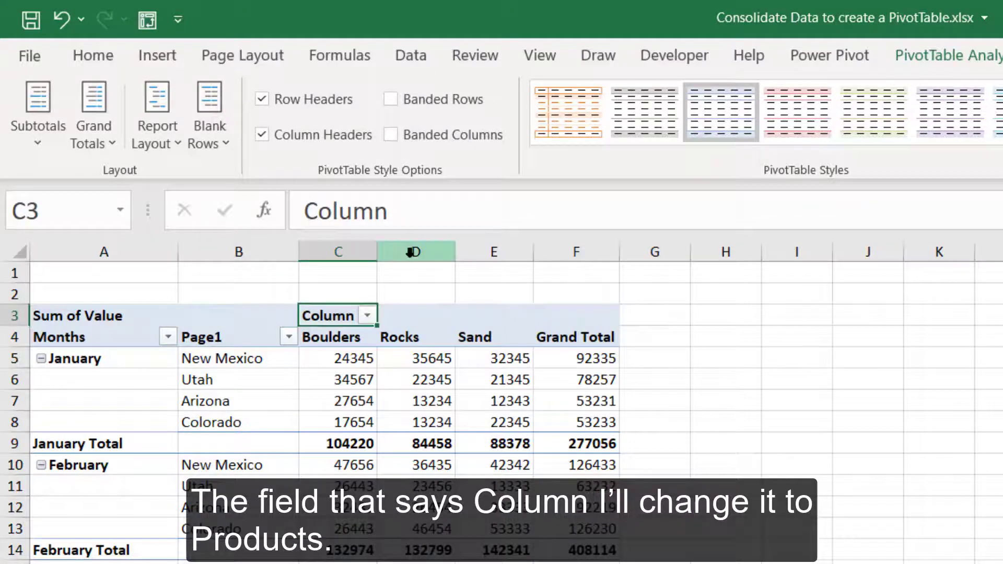
type("Product")
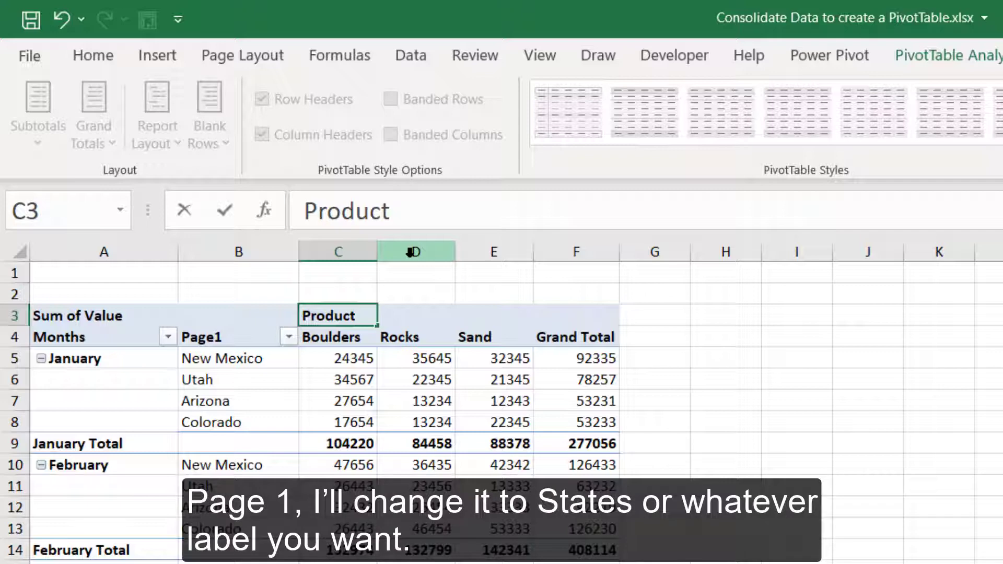
type("s")
key("Tab")
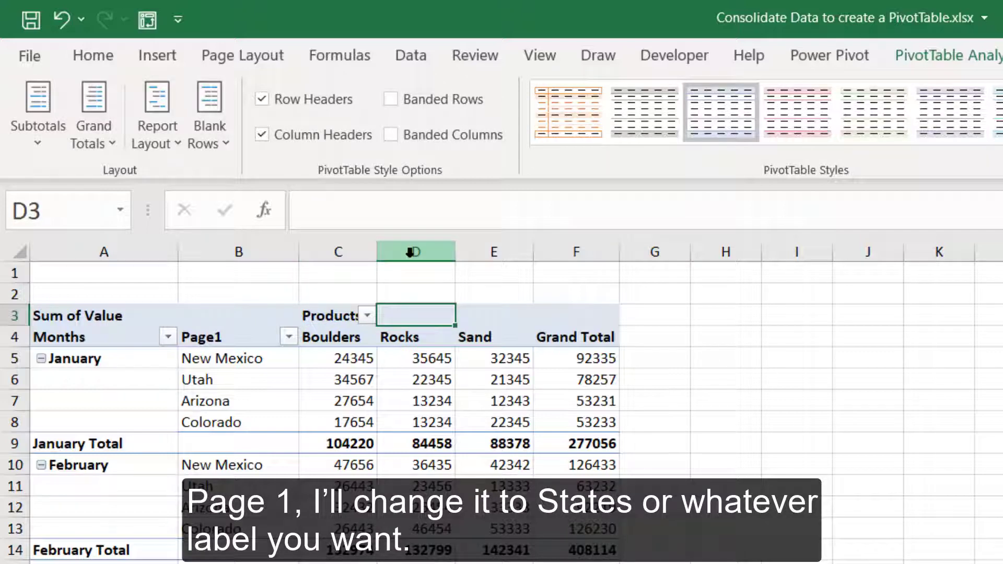
- Rename the Page1 header as "States" and autofit the width of column C
left_click(223, 337)
type("States")
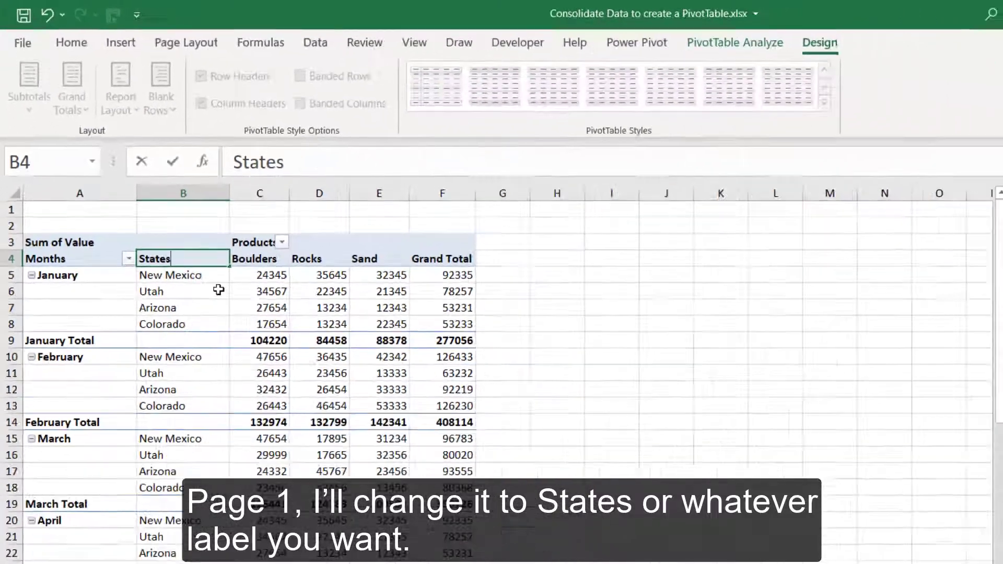
key("Tab")
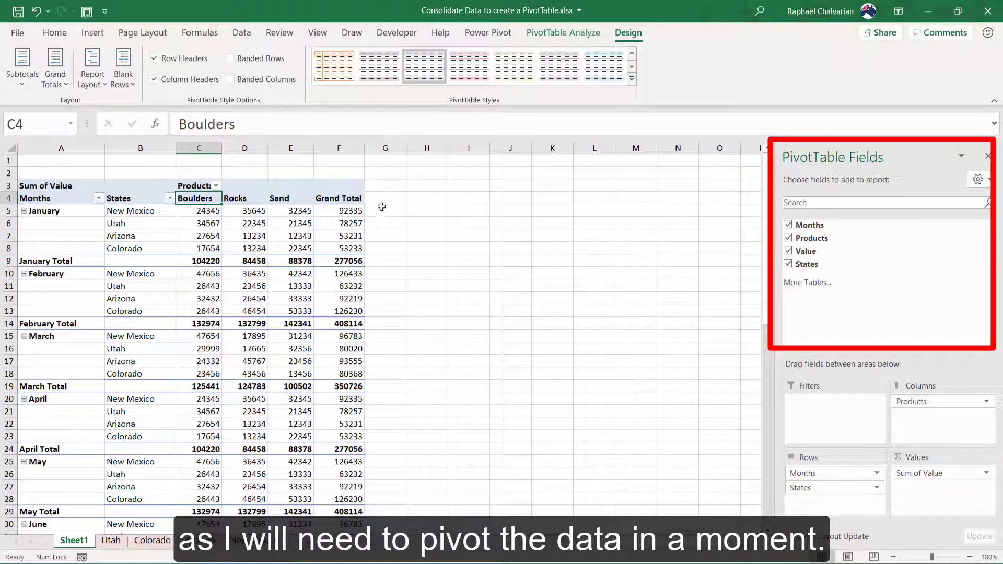
double_click(219, 150)
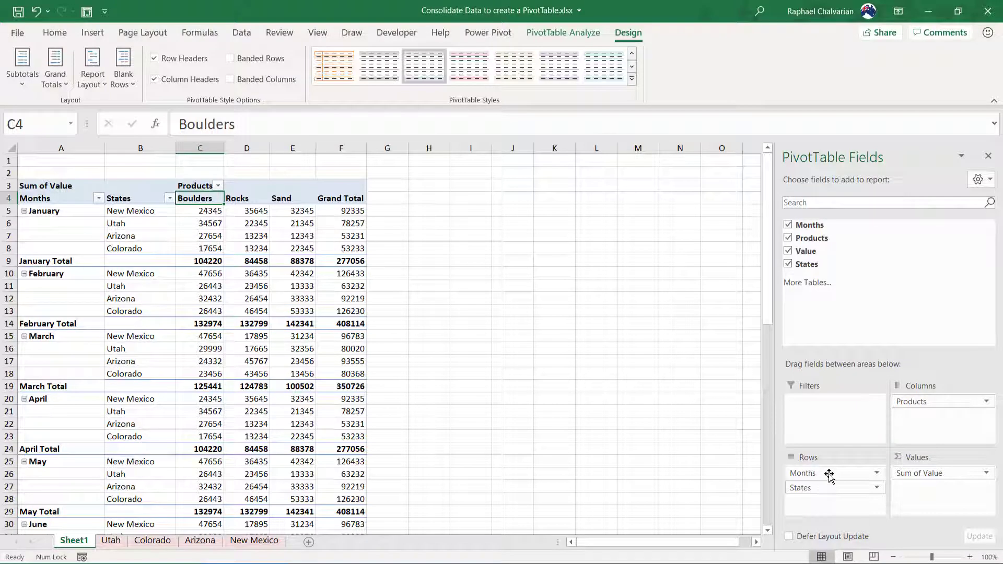
- Remove Months from the PivotTable and move Products from Columns to Rows, above States
left_click_drag(829, 474, 881, 282)
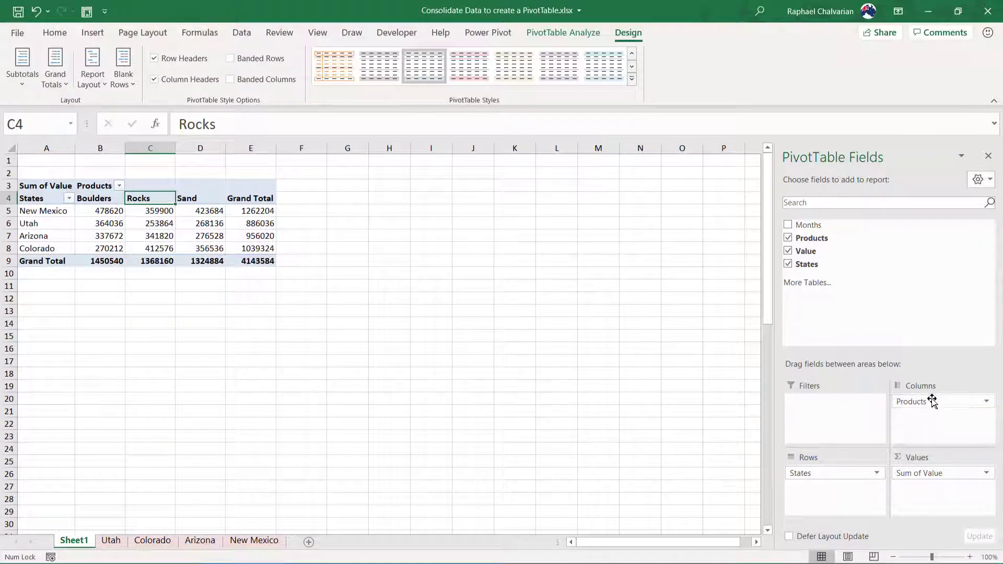
mouse_move(906, 402)
left_mouse_down()
mouse_move(935, 418)
mouse_move(842, 480)
mouse_move(831, 470)
left_mouse_up()
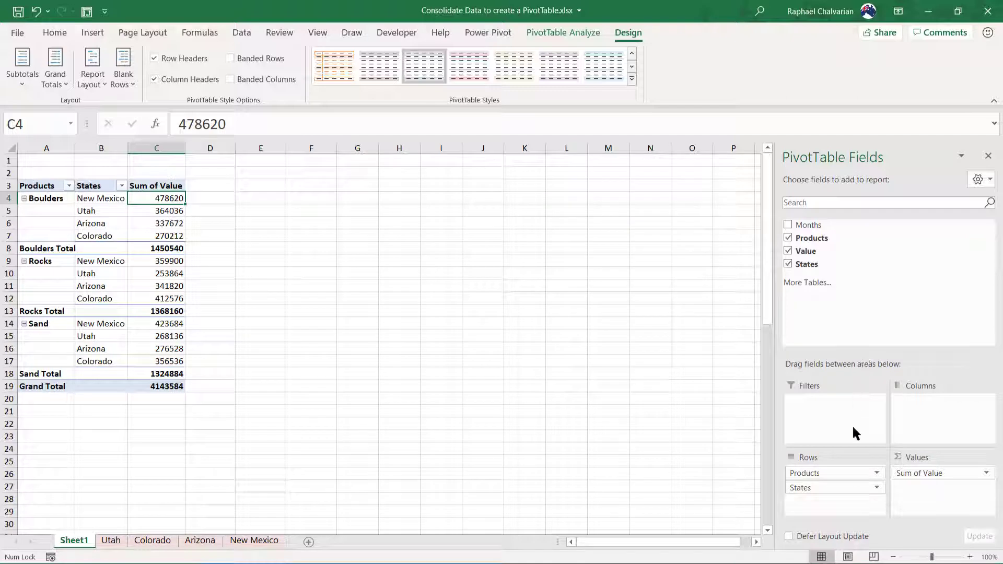
- Replace States in the Rows area with Months, placed above Products, and put States in Columns
left_click_drag(834, 491, 885, 275)
left_click_drag(833, 224, 836, 494)
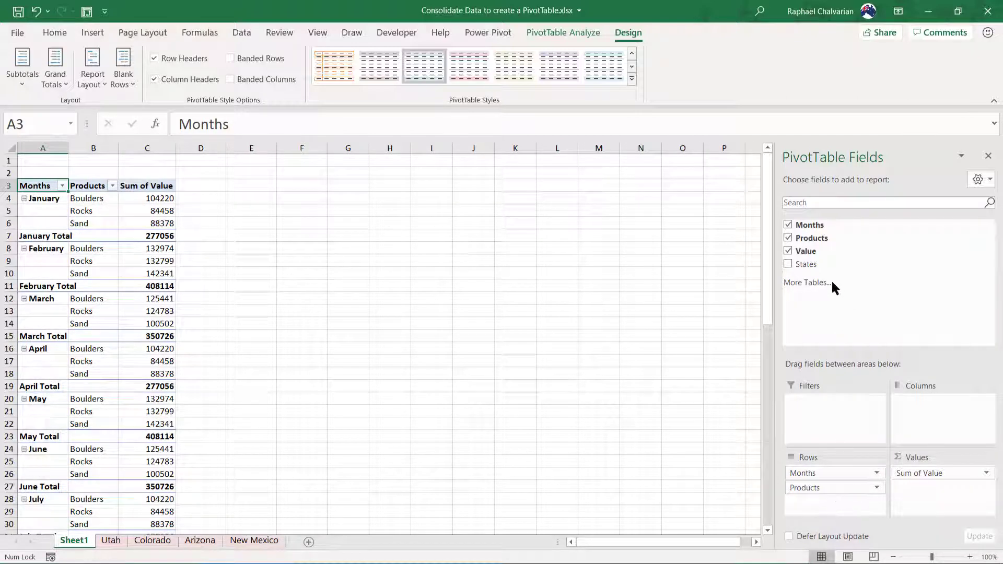
left_click_drag(807, 263, 925, 404)
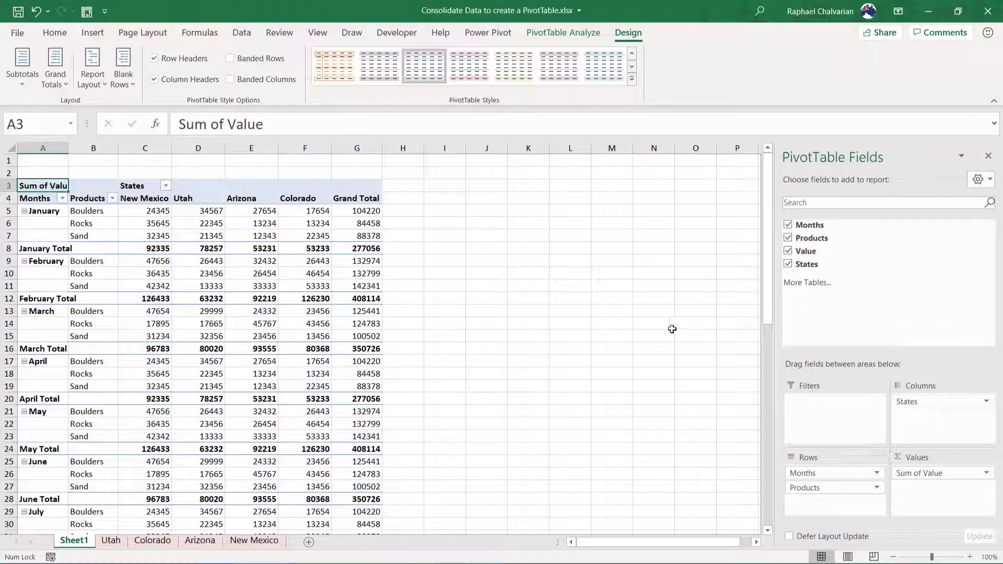